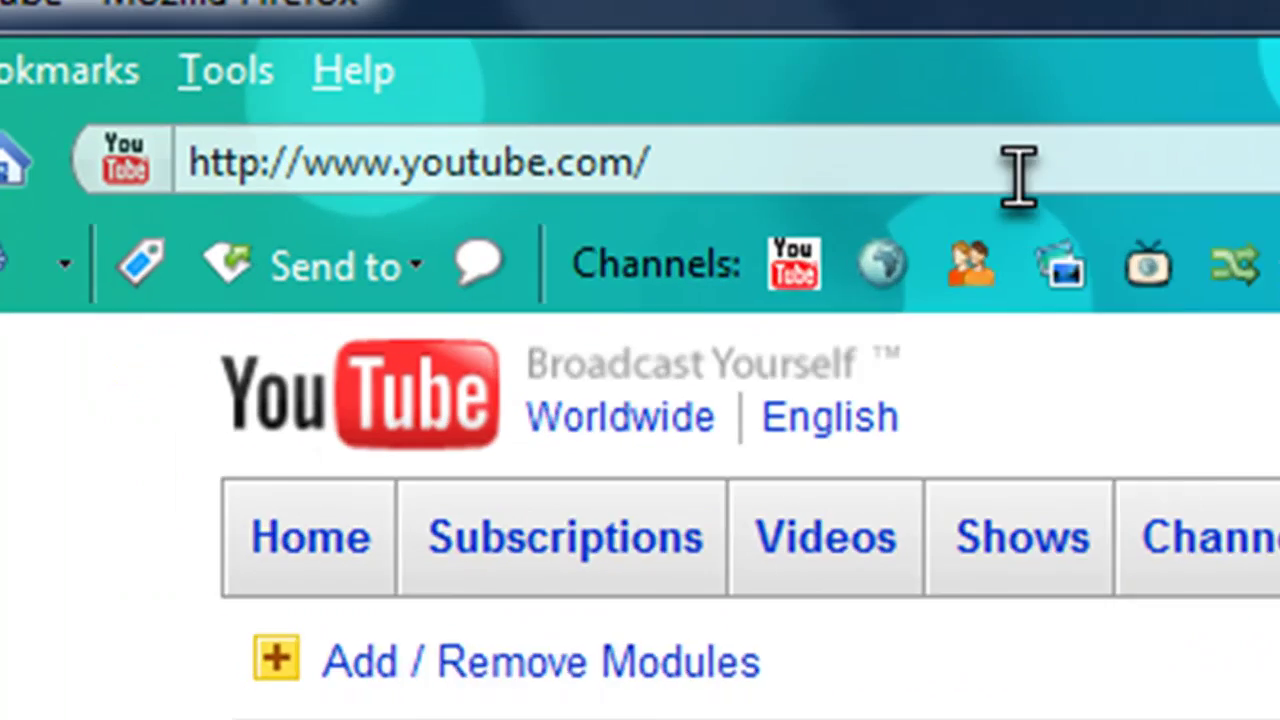
{"action": "left_click", "coordinate": [375, 28]}
{"action": "type", "text": "j"}
{"action": "key", "text": "Down"}
{"action": "key", "text": "Return"}
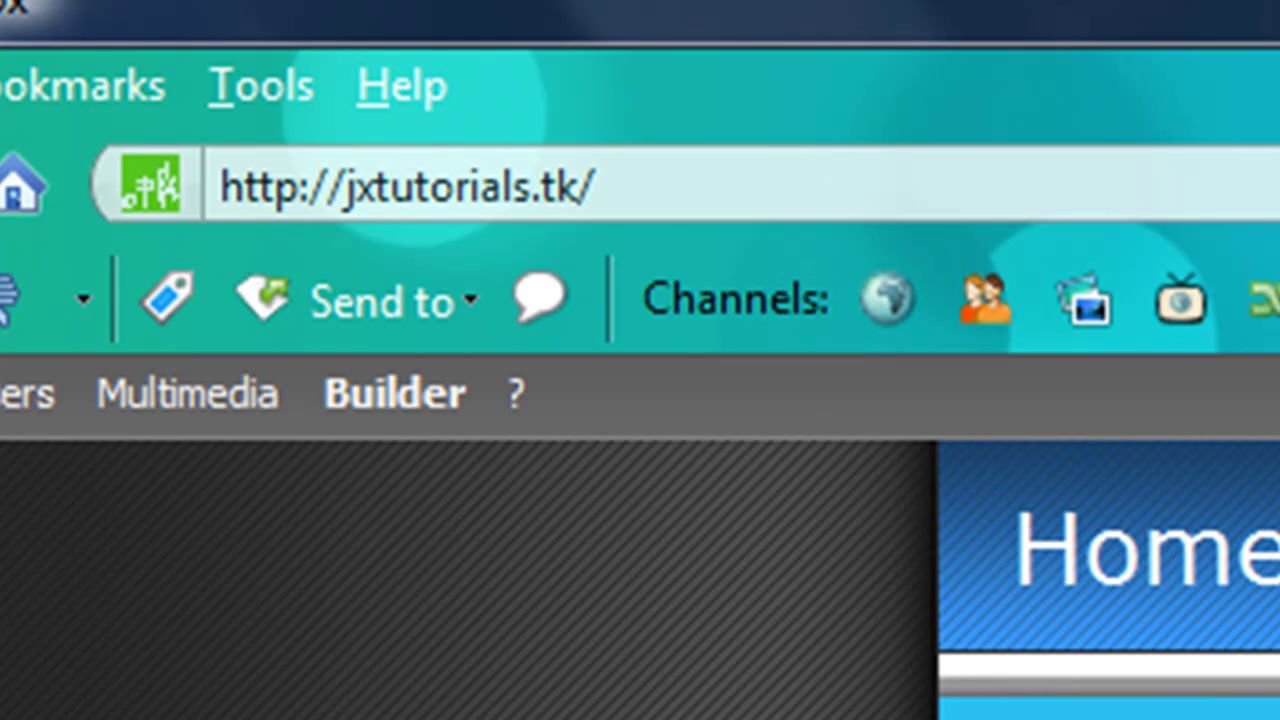
- Open the site's Downloads page and browse the YouTube backgrounds it offers
{"action": "left_click", "coordinate": [166, 692]}
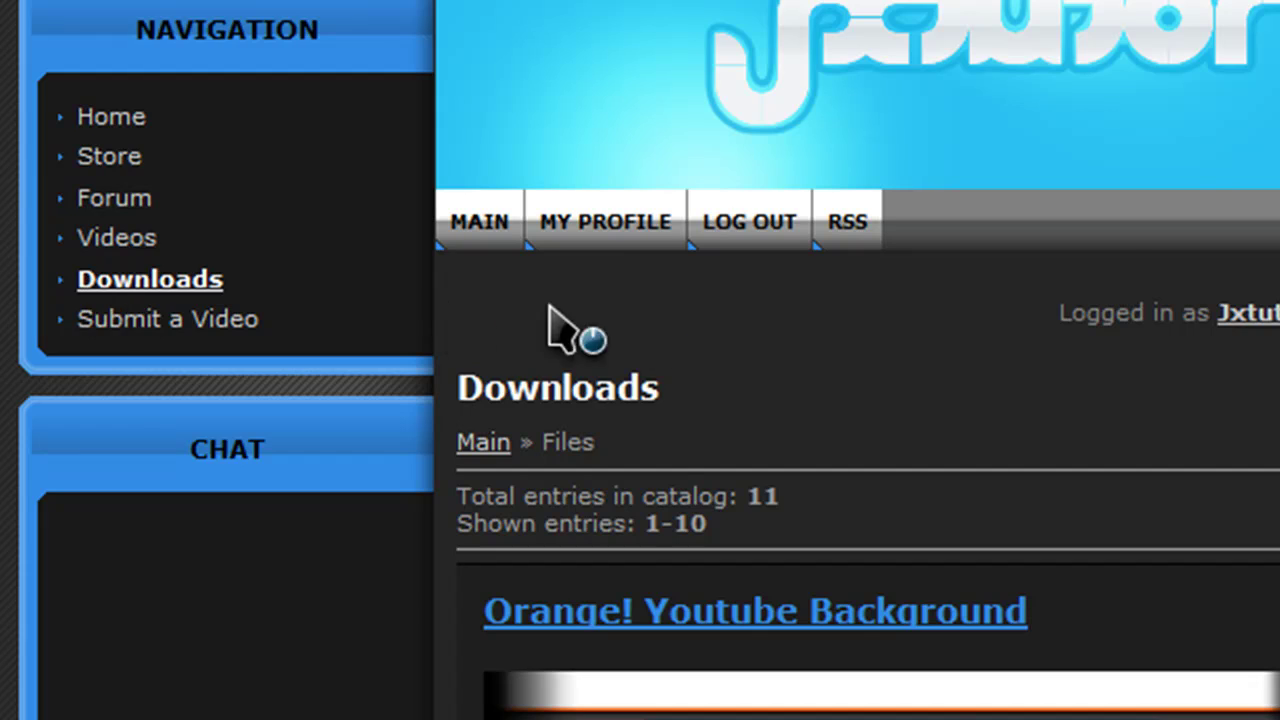
{"action": "scroll", "coordinate": [632, 335], "scroll_direction": "down", "scroll_amount": 15}
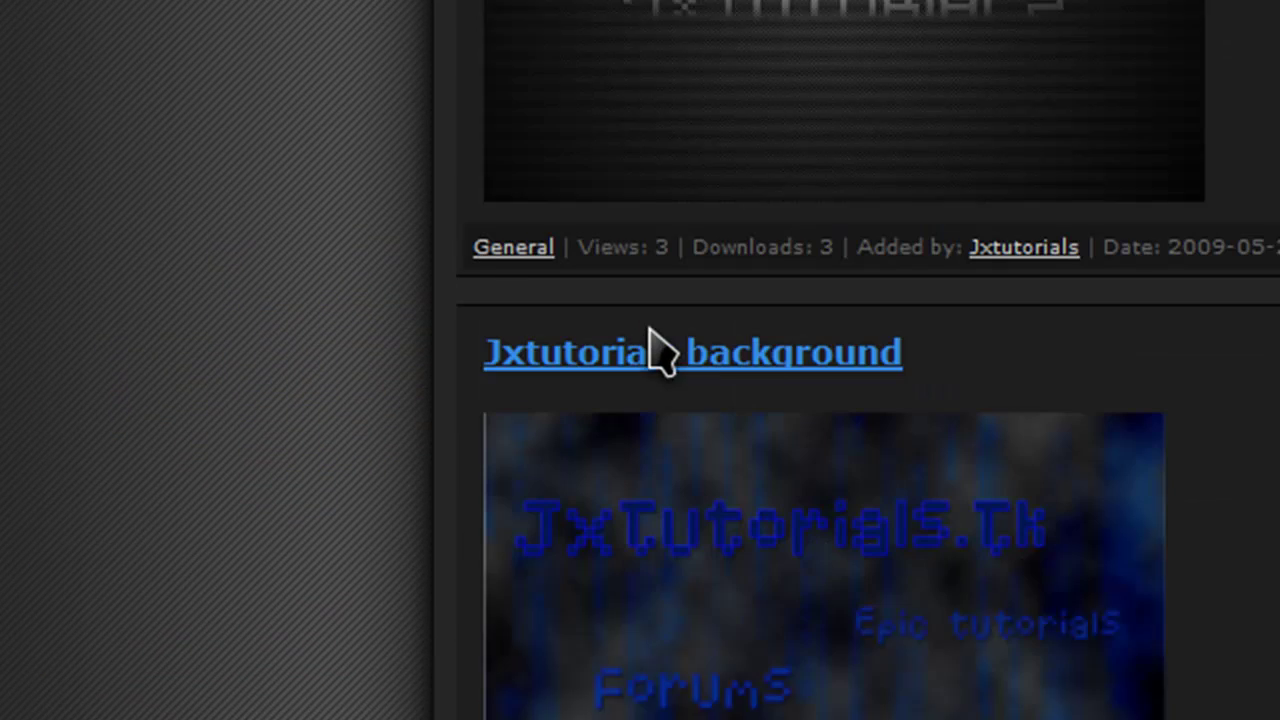
{"action": "scroll", "coordinate": [655, 352], "scroll_direction": "down", "scroll_amount": 3}
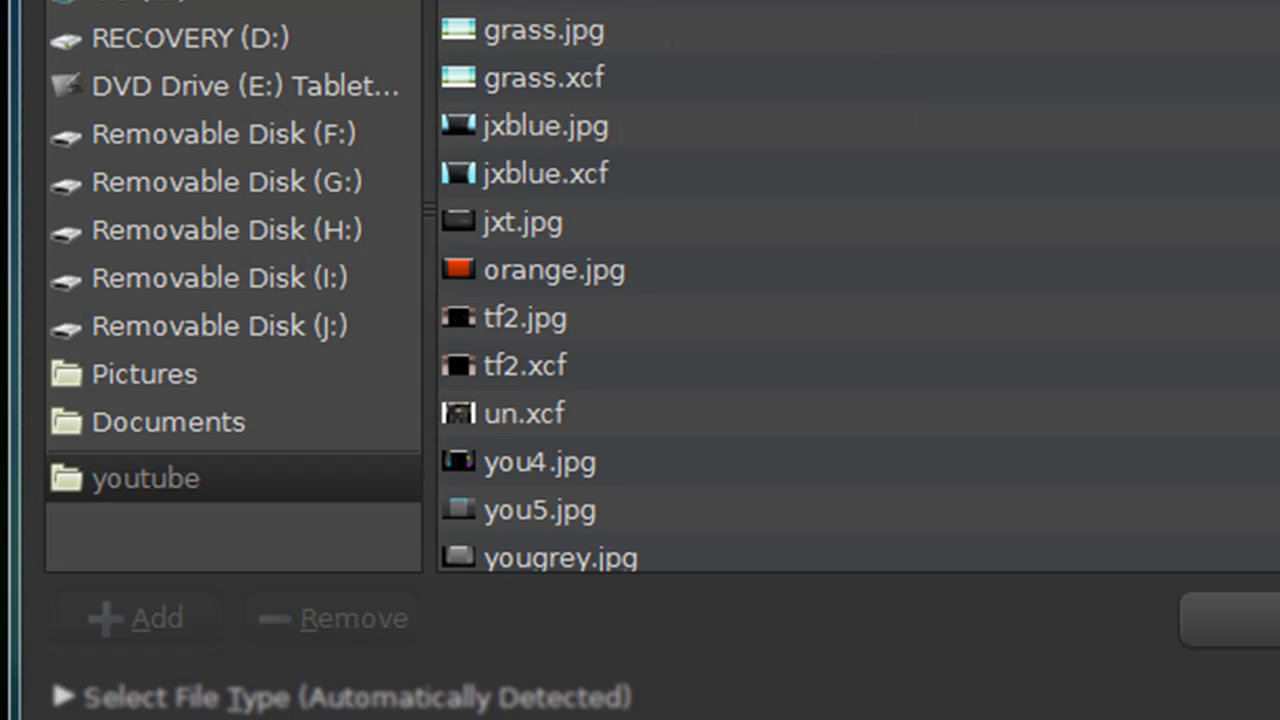
- In GIMP, open the layered background template from the youtube folder and select its white top bar layer
{"action": "key", "text": "Return"}
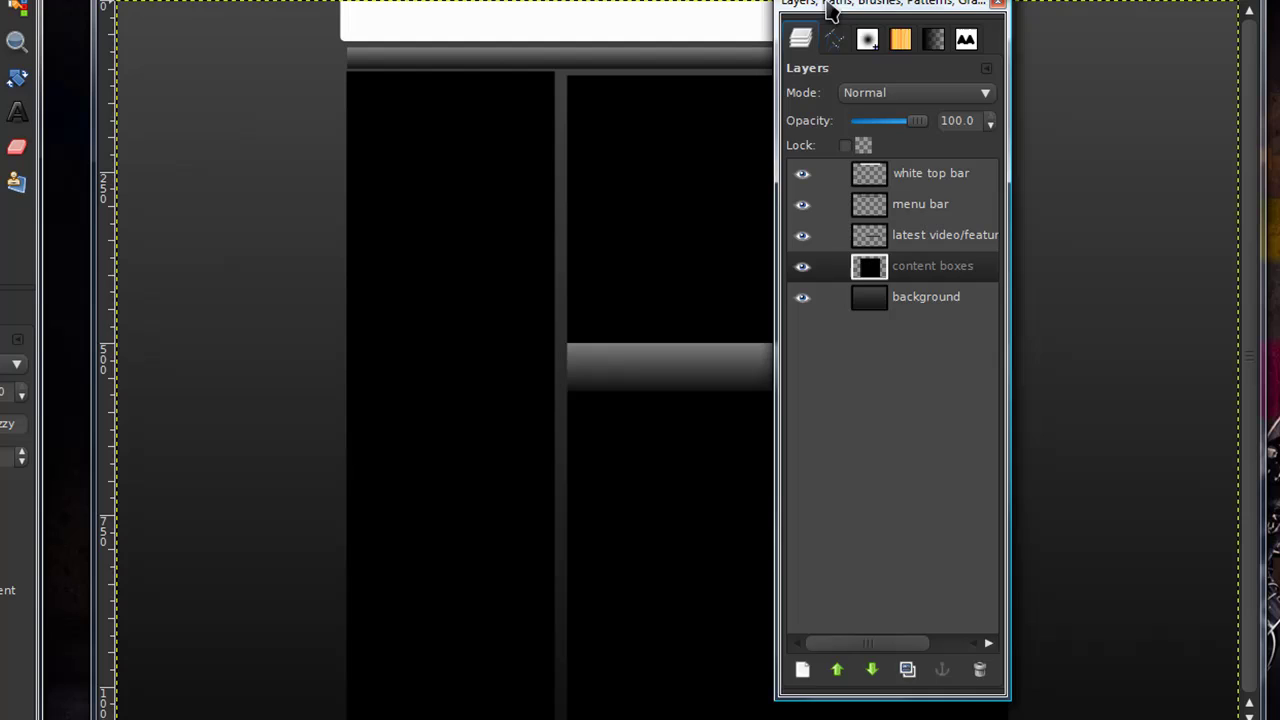
{"action": "left_click_drag", "start_coordinate": [828, 10], "coordinate": [884, 10]}
{"action": "left_click", "coordinate": [1010, 177]}
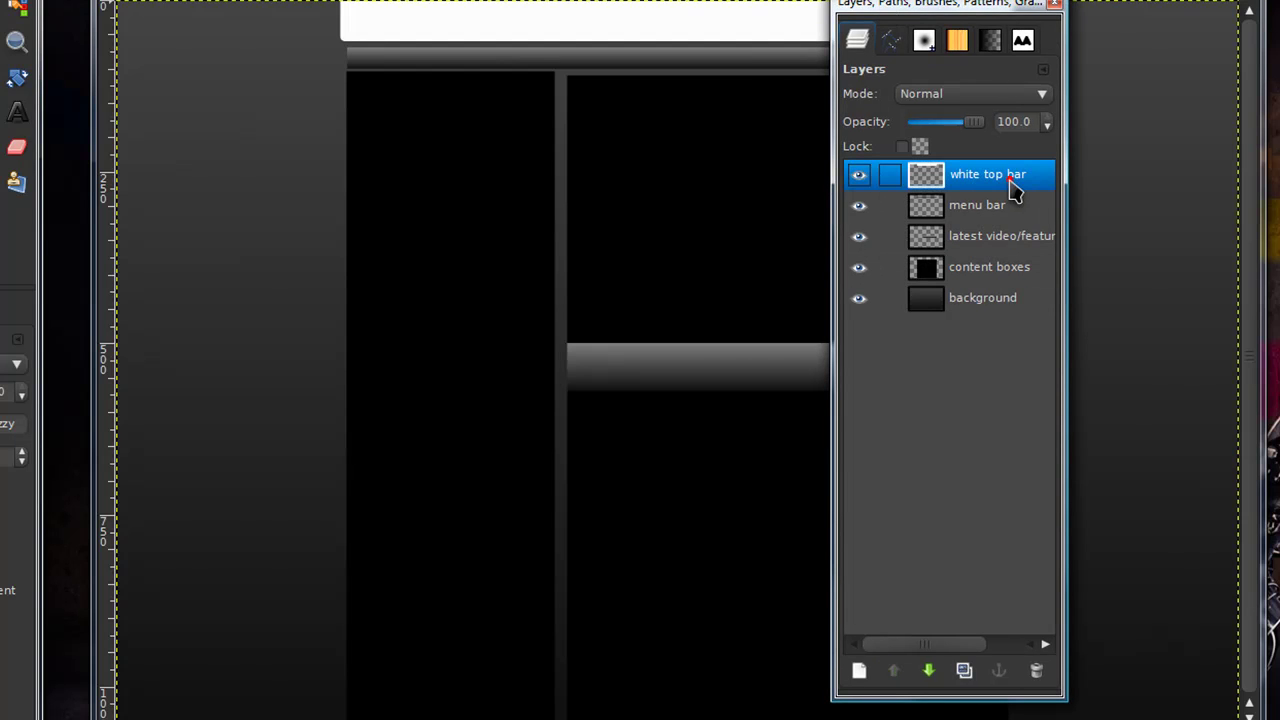
- Hide and show each template layer in turn, from white top bar down to background, to examine what each contains
{"action": "left_click", "coordinate": [862, 181]}
{"action": "left_click", "coordinate": [862, 181]}
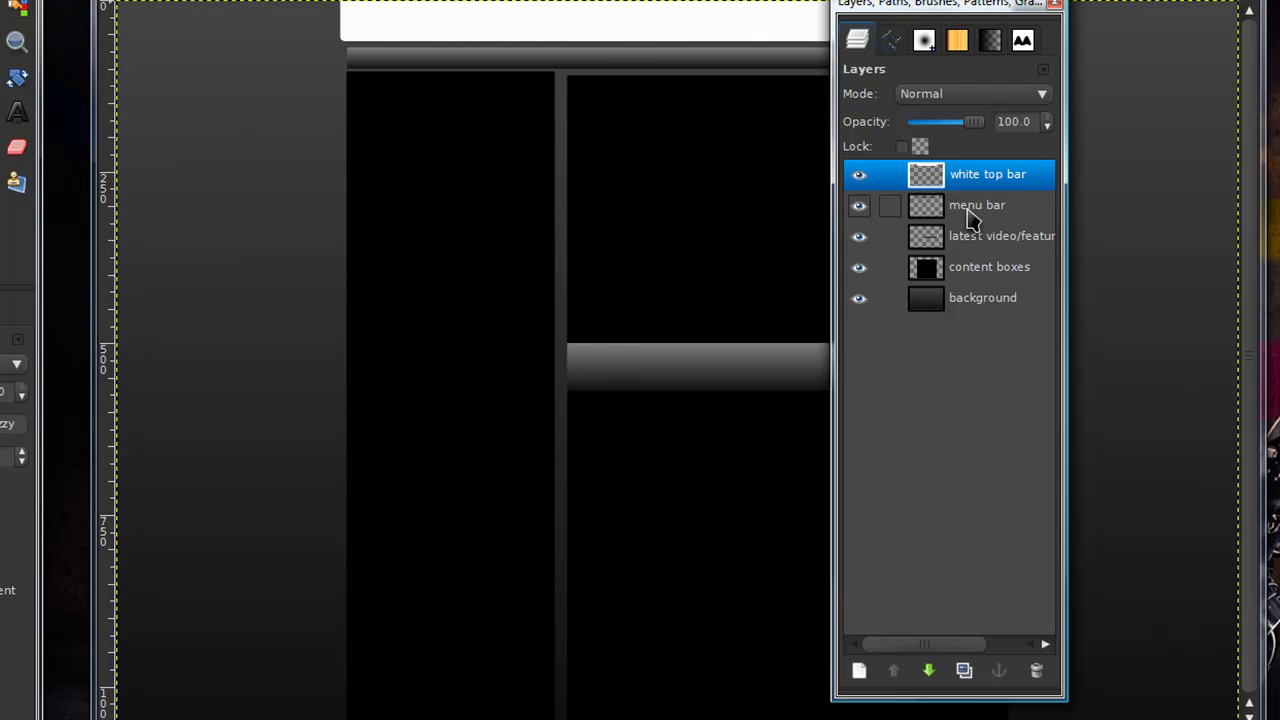
{"action": "left_click", "coordinate": [859, 207]}
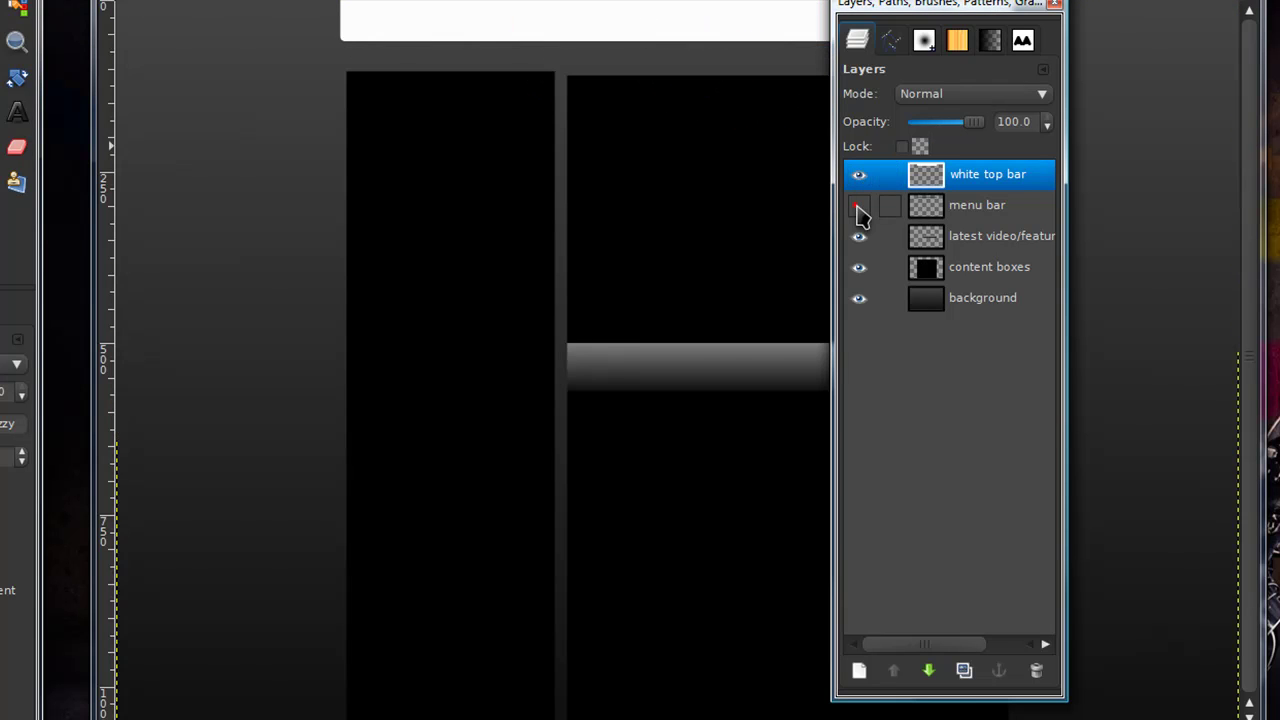
{"action": "left_click", "coordinate": [858, 206]}
{"action": "left_click_drag", "start_coordinate": [908, 10], "coordinate": [1108, 12]}
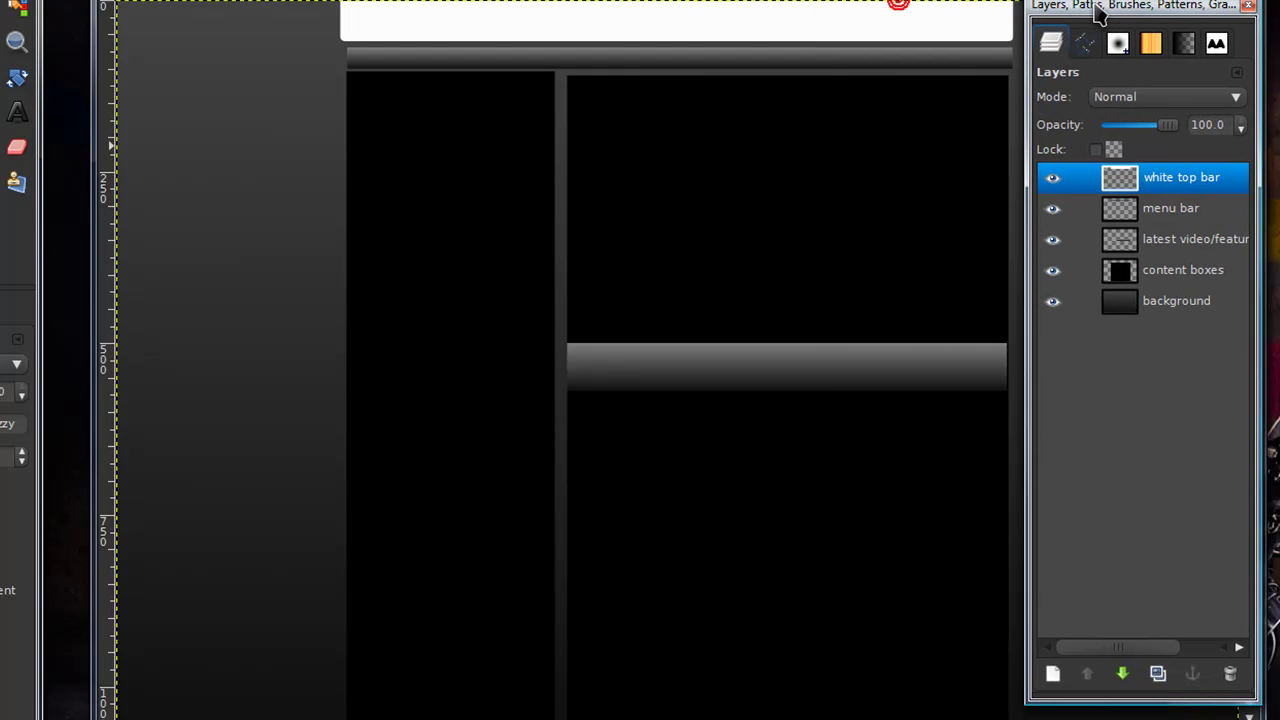
{"action": "left_click", "coordinate": [1060, 240]}
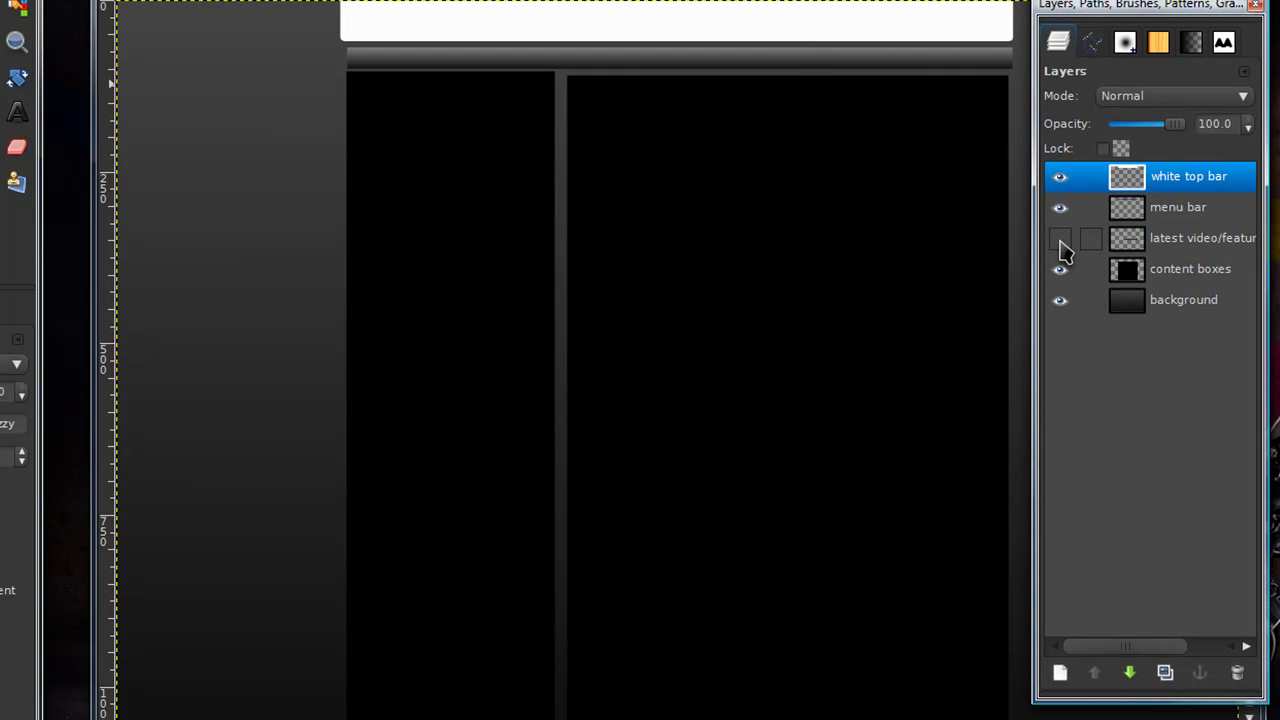
{"action": "left_click", "coordinate": [1060, 240]}
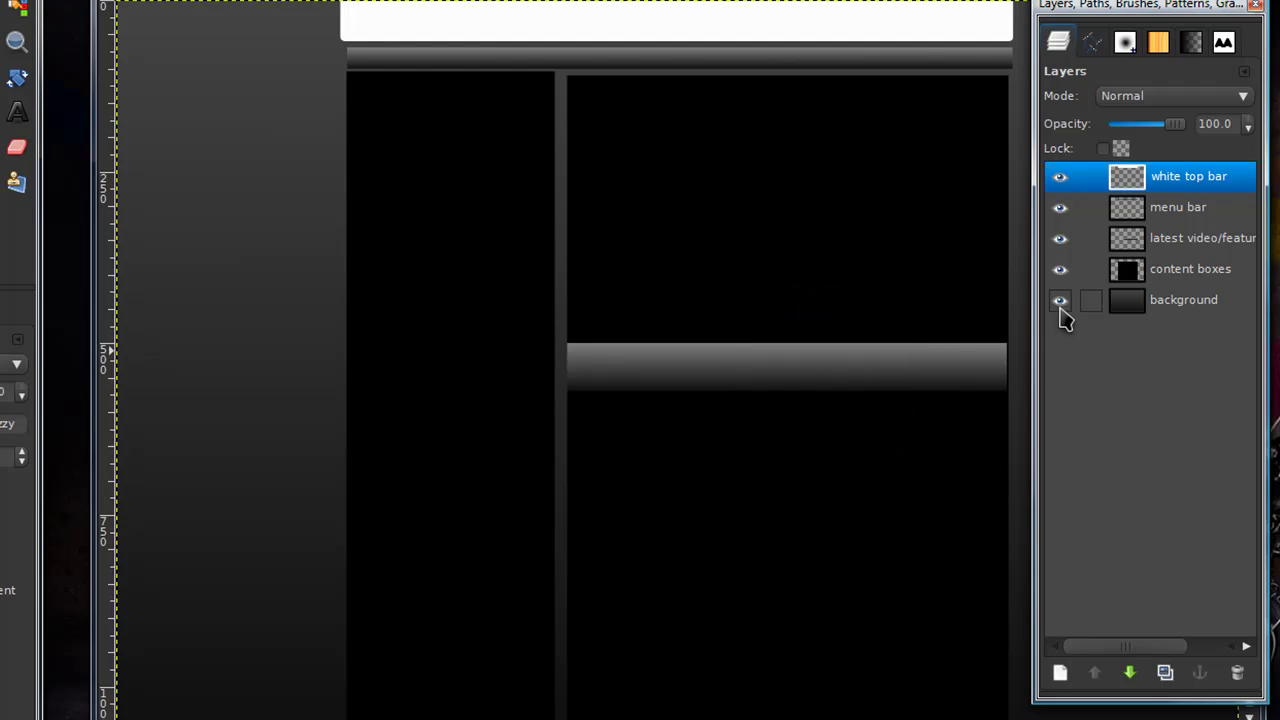
{"action": "left_click", "coordinate": [1060, 270]}
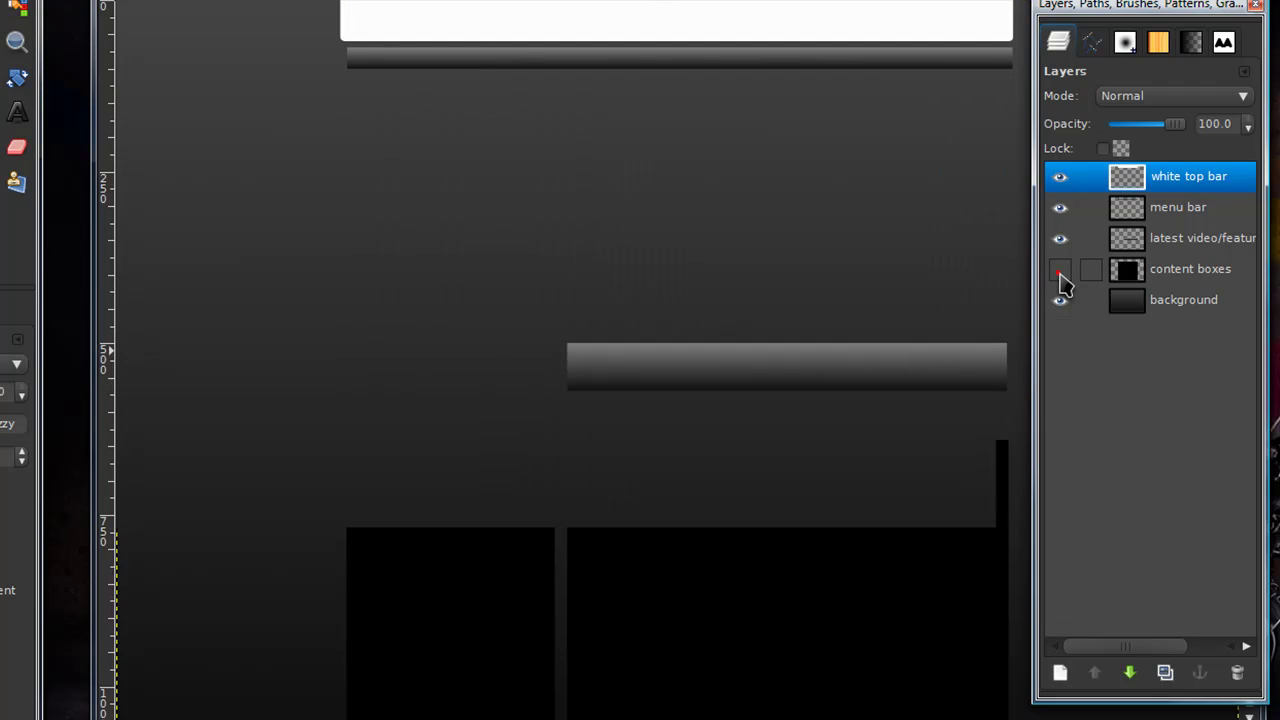
{"action": "left_click", "coordinate": [1060, 272]}
{"action": "left_click", "coordinate": [1060, 302]}
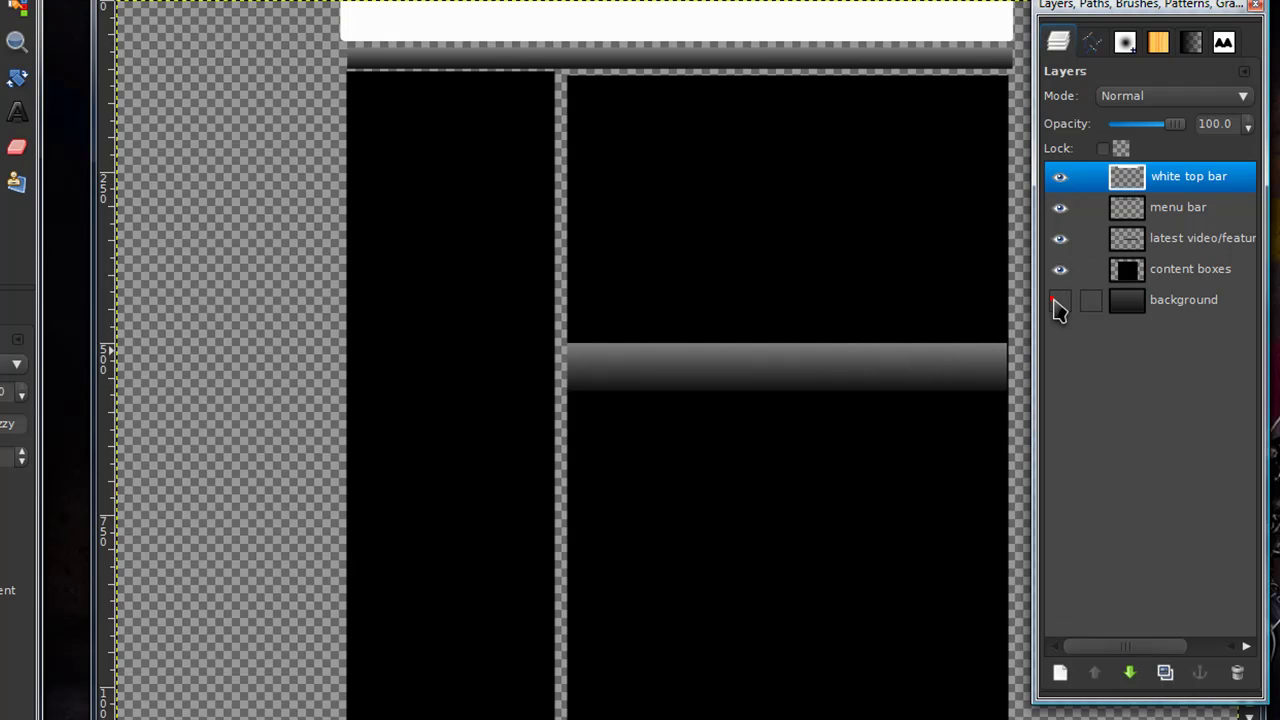
{"action": "left_click", "coordinate": [1059, 302]}
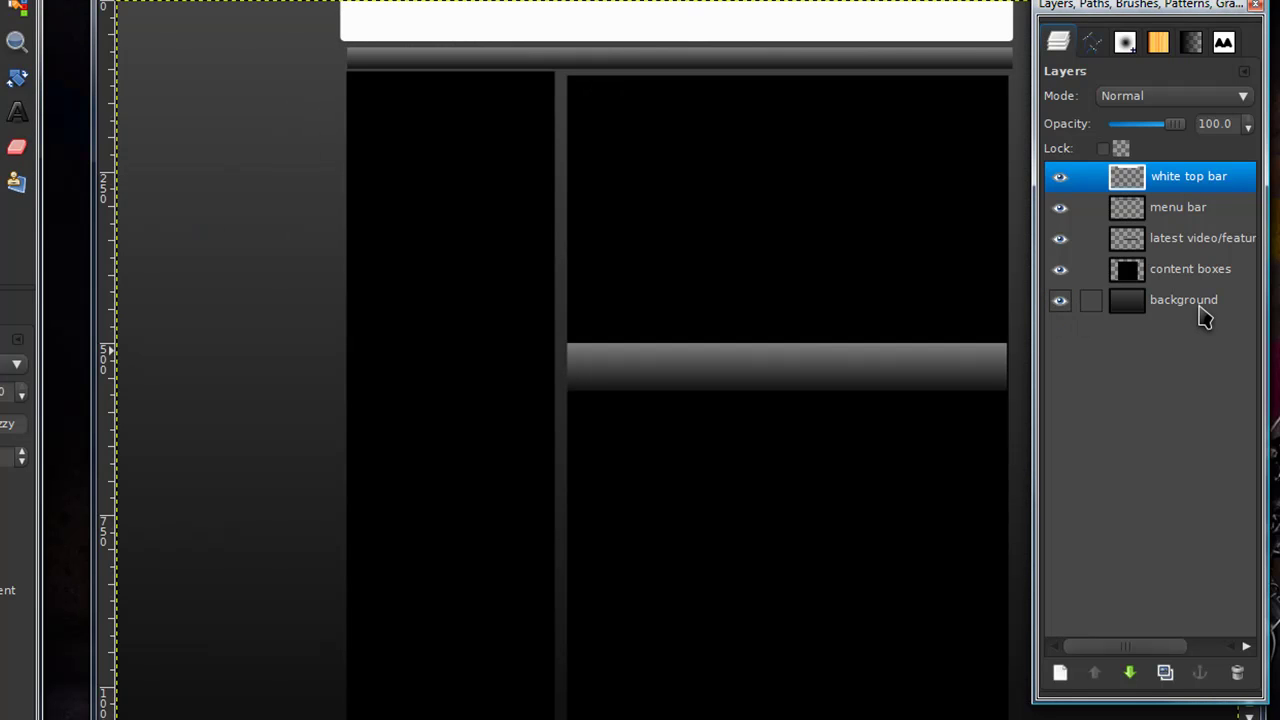
{"action": "left_click", "coordinate": [1062, 6]}
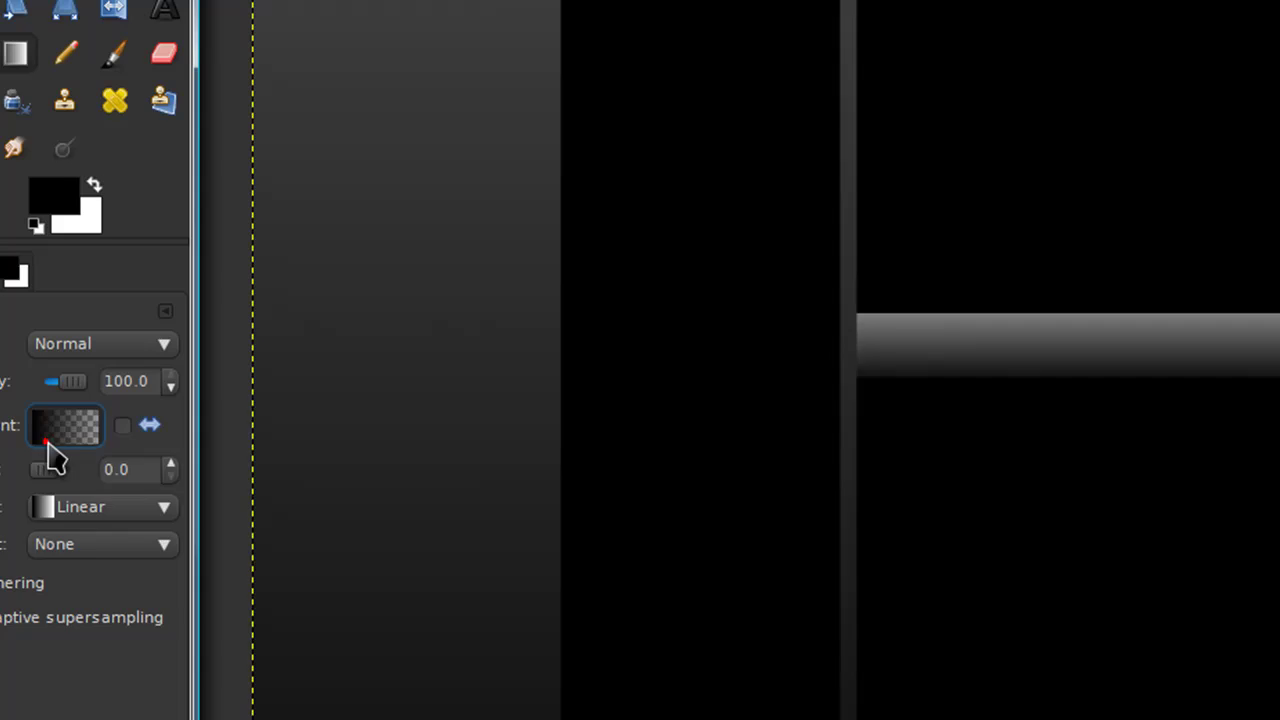
- Fill the new layer above the background with a linear green-to-blue gradient, green at the bottom and blue at the top
{"action": "left_click", "coordinate": [142, 422]}
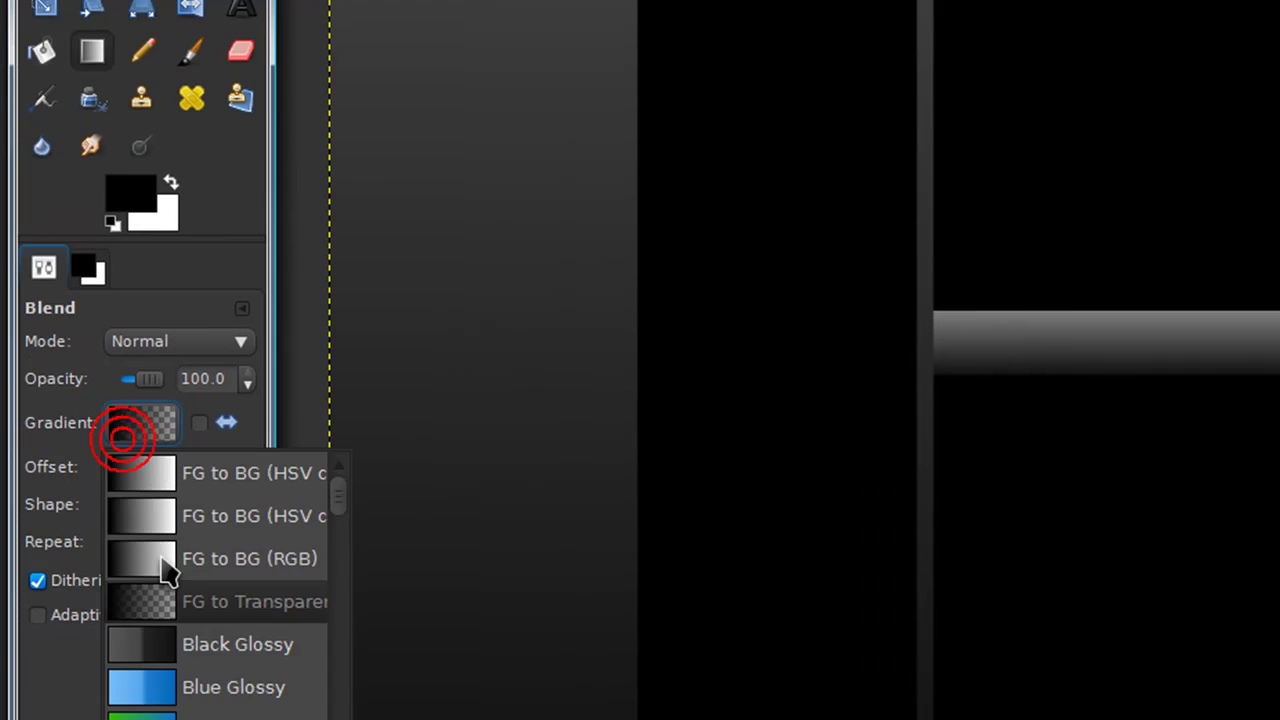
{"action": "left_click", "coordinate": [181, 563]}
{"action": "left_click", "coordinate": [140, 422]}
{"action": "scroll", "coordinate": [250, 630], "scroll_direction": "down", "scroll_amount": 1}
{"action": "left_click", "coordinate": [200, 676]}
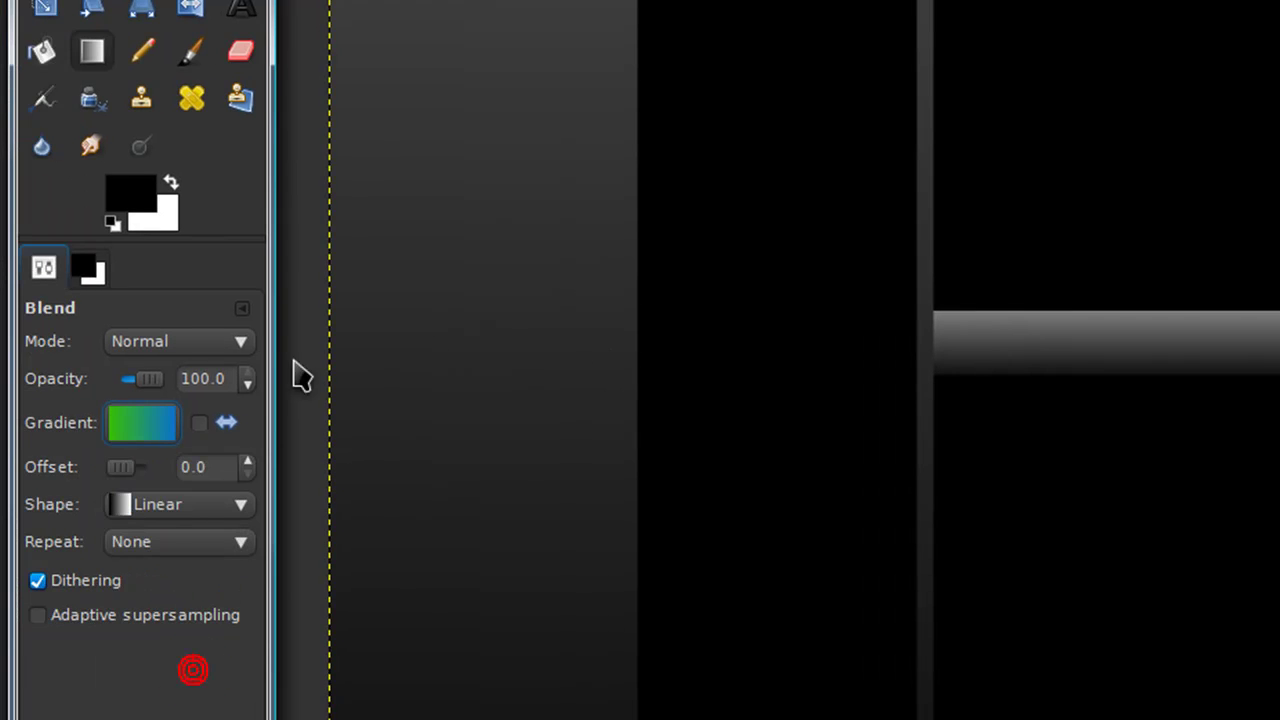
{"action": "left_click_drag", "start_coordinate": [531, 551], "coordinate": [529, 14]}
{"action": "left_click_drag", "start_coordinate": [580, 187], "coordinate": [580, 18]}
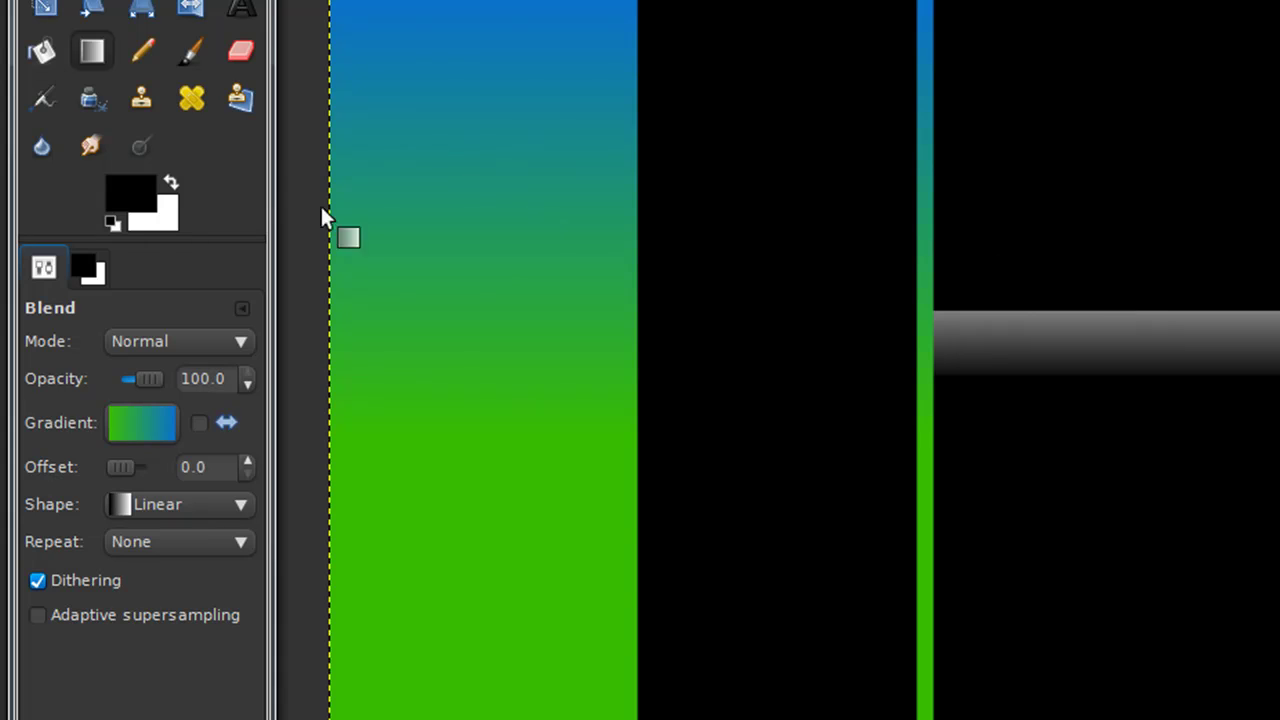
- Set the Blend gradient to FG to BG (RGB) and reset the foreground and background colors to black and white
{"action": "left_click", "coordinate": [138, 432]}
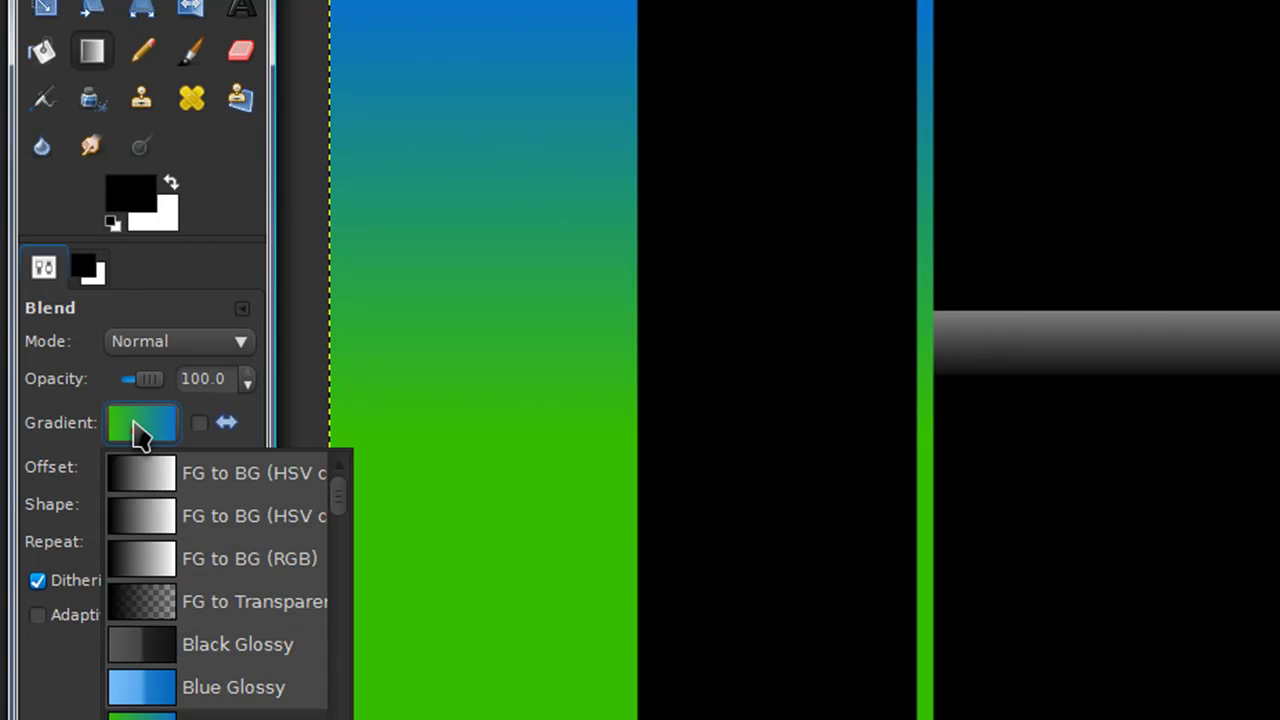
{"action": "left_click", "coordinate": [225, 565]}
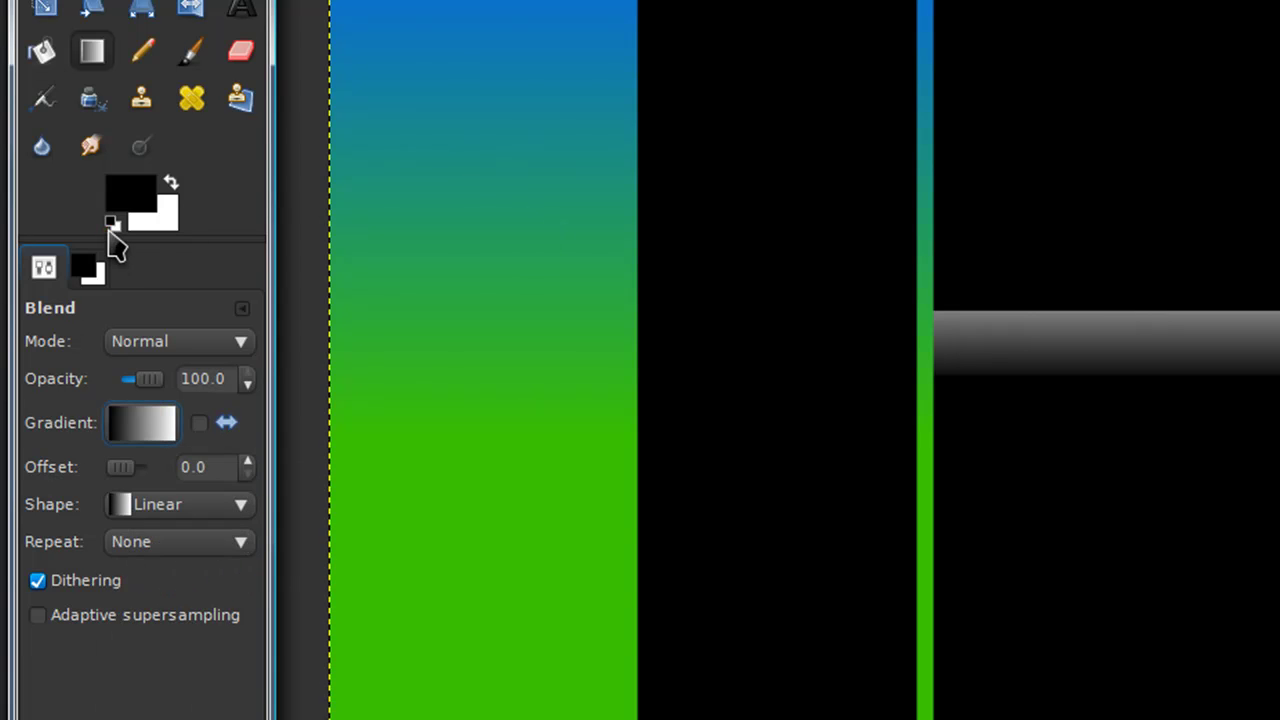
{"action": "left_click", "coordinate": [110, 225]}
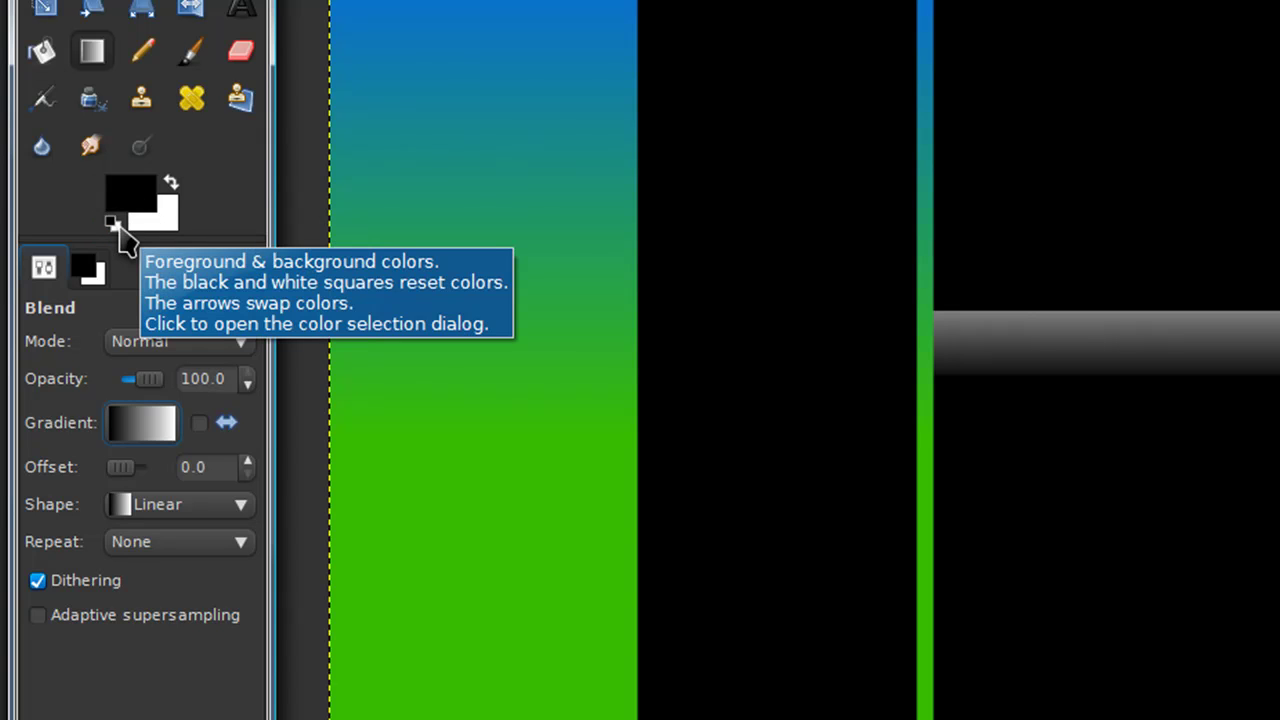
- Add another new layer above the gradient layer and choose the Paintbrush with the Circle (19) brush
{"action": "left_click", "coordinate": [195, 55]}
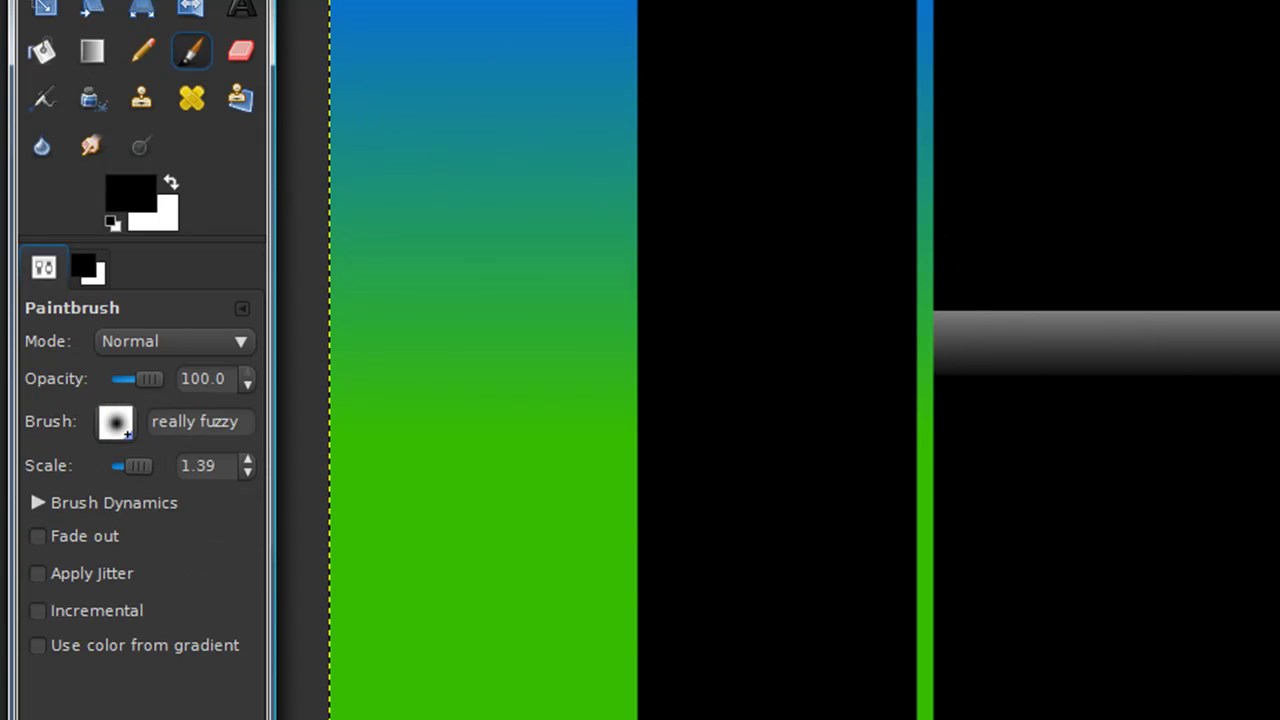
{"action": "key", "text": "shift+ctrl+n"}
{"action": "key", "text": "Return"}
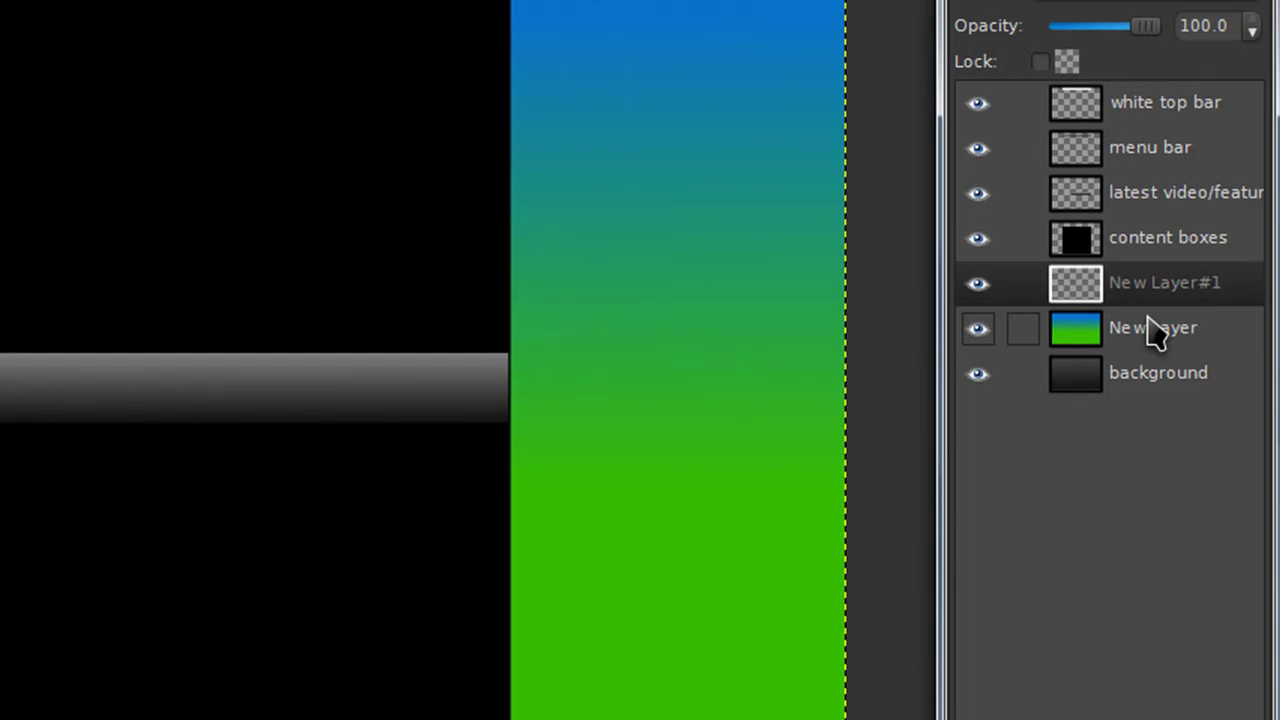
{"action": "left_click", "coordinate": [1151, 328]}
{"action": "left_click", "coordinate": [1143, 287]}
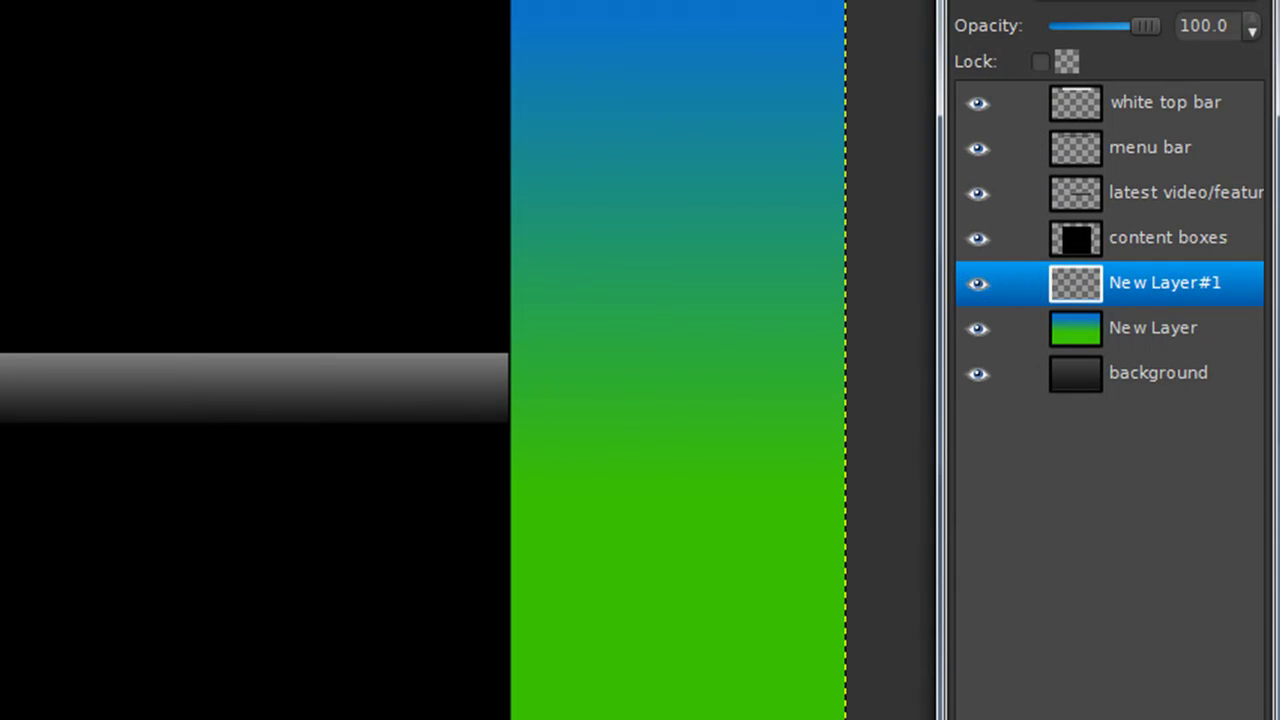
{"action": "key", "text": "shift+ctrl+n"}
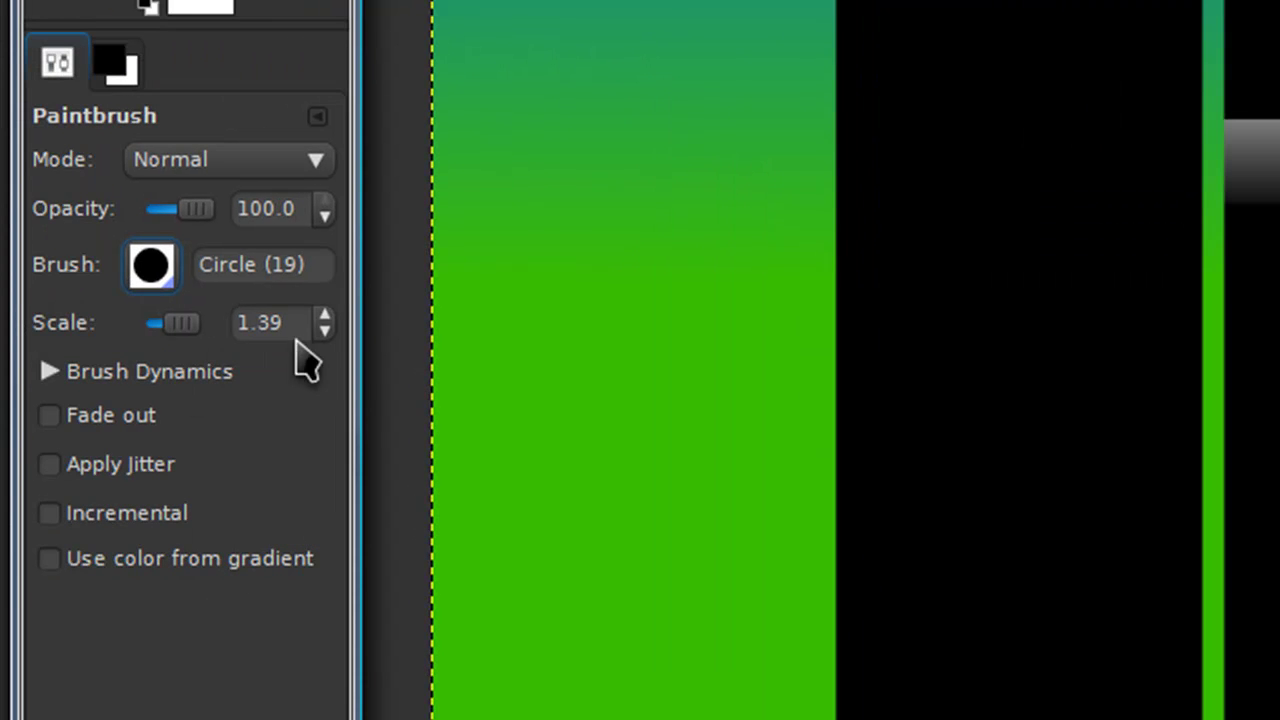
- Set the Paintbrush scale to 4.00
{"action": "left_click", "coordinate": [323, 317]}
{"action": "left_click", "coordinate": [323, 317]}
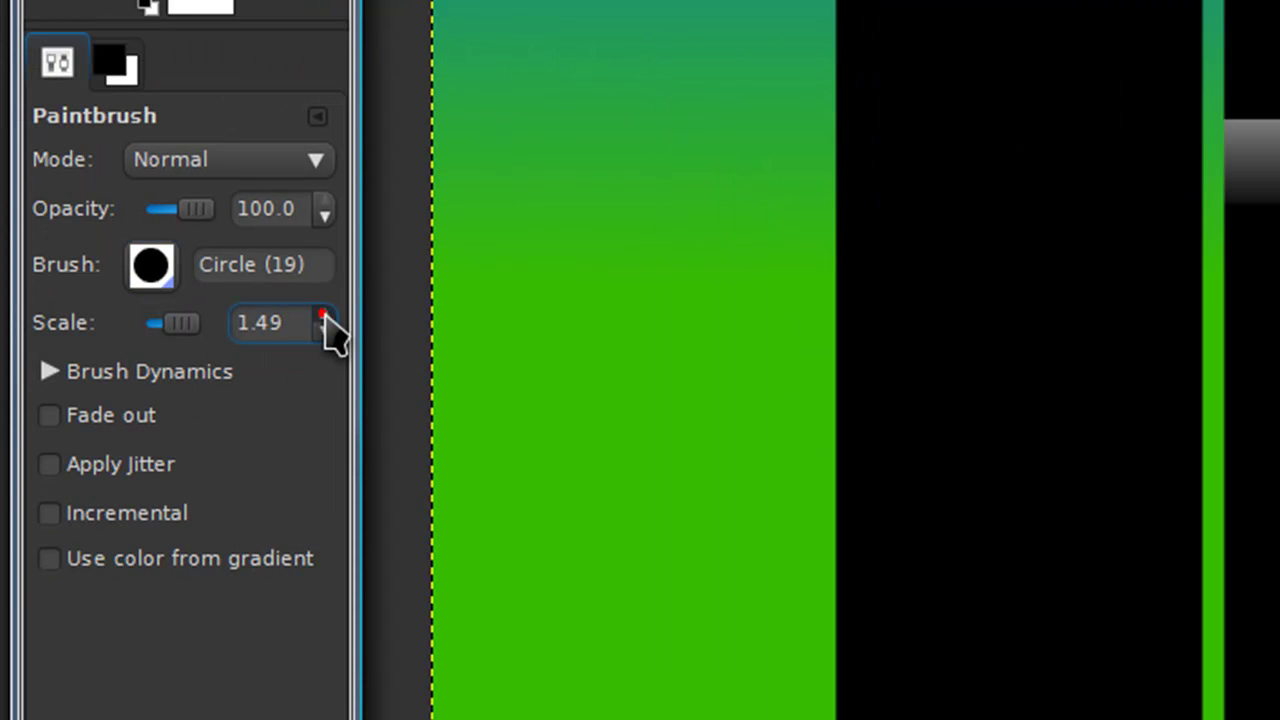
{"action": "left_click_drag", "start_coordinate": [291, 314], "coordinate": [87, 309]}
{"action": "type", "text": "4"}
{"action": "key", "text": "Return"}
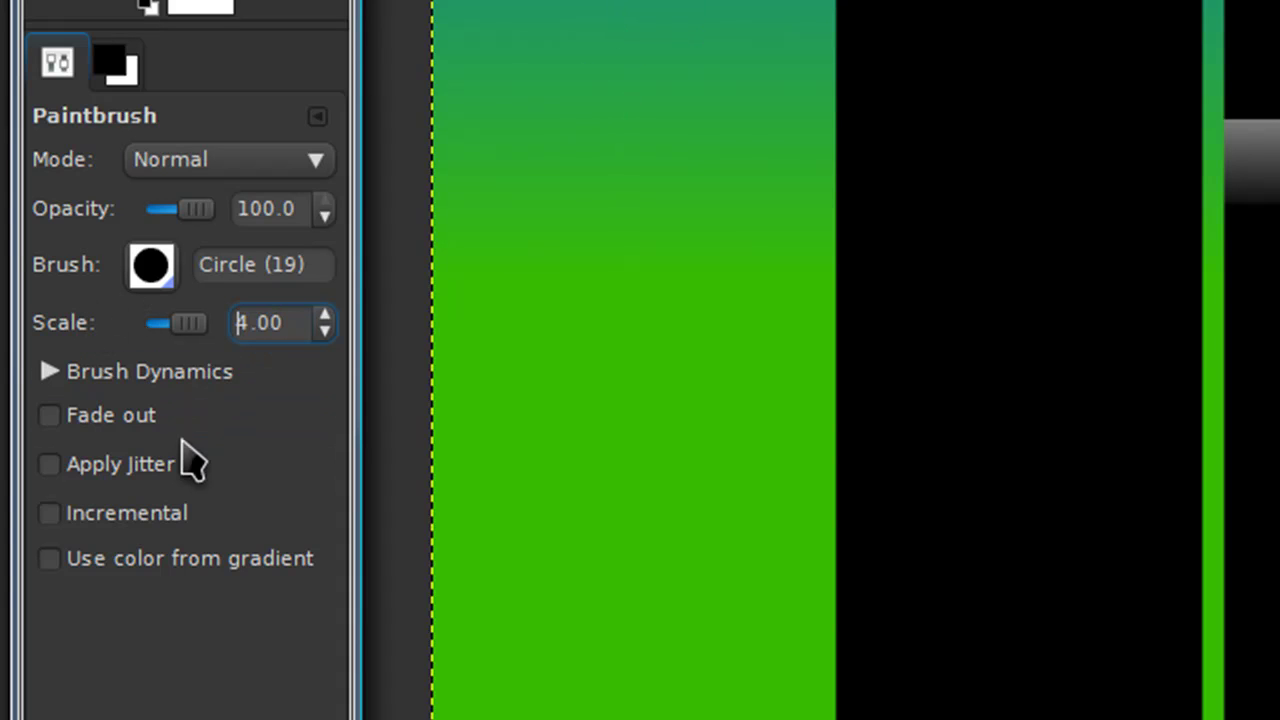
- Enable random size and random color in the brush dynamics and apply jitter with an amount of 5.00
{"action": "left_click", "coordinate": [157, 366]}
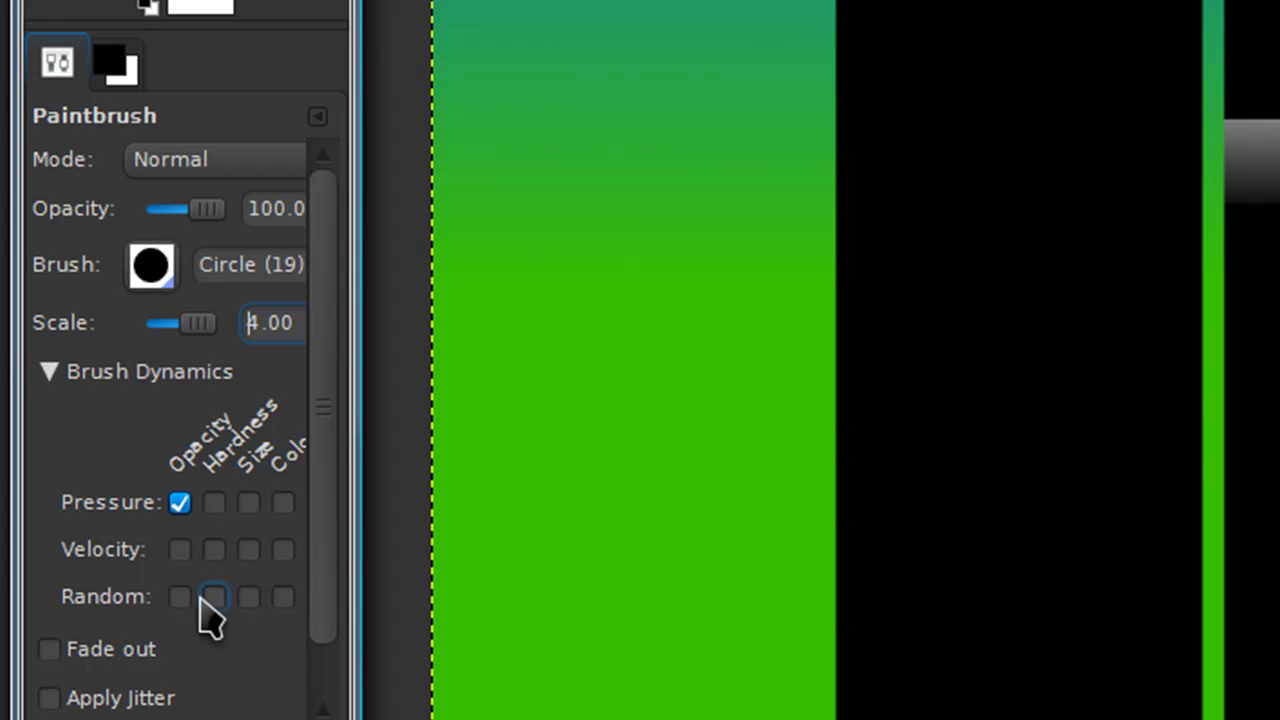
{"action": "left_click", "coordinate": [246, 603]}
{"action": "left_click", "coordinate": [284, 597]}
{"action": "left_click", "coordinate": [205, 368]}
{"action": "left_click", "coordinate": [150, 466]}
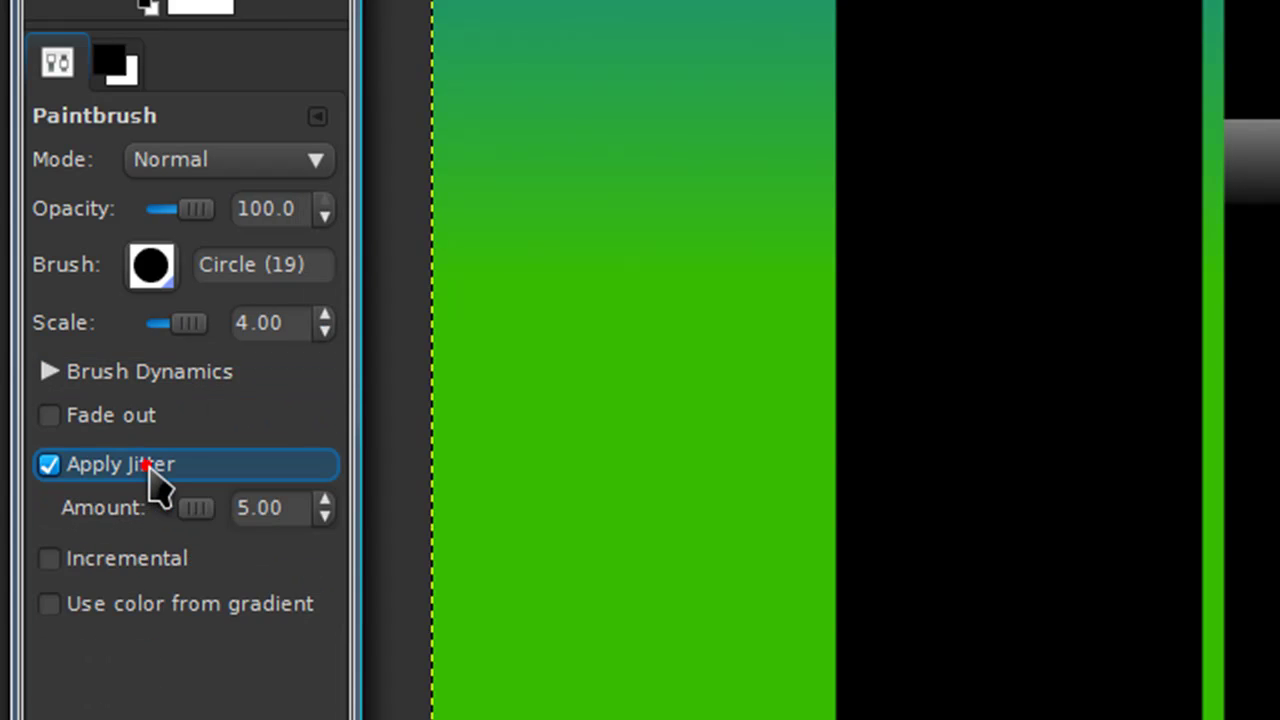
{"action": "left_click", "coordinate": [195, 510]}
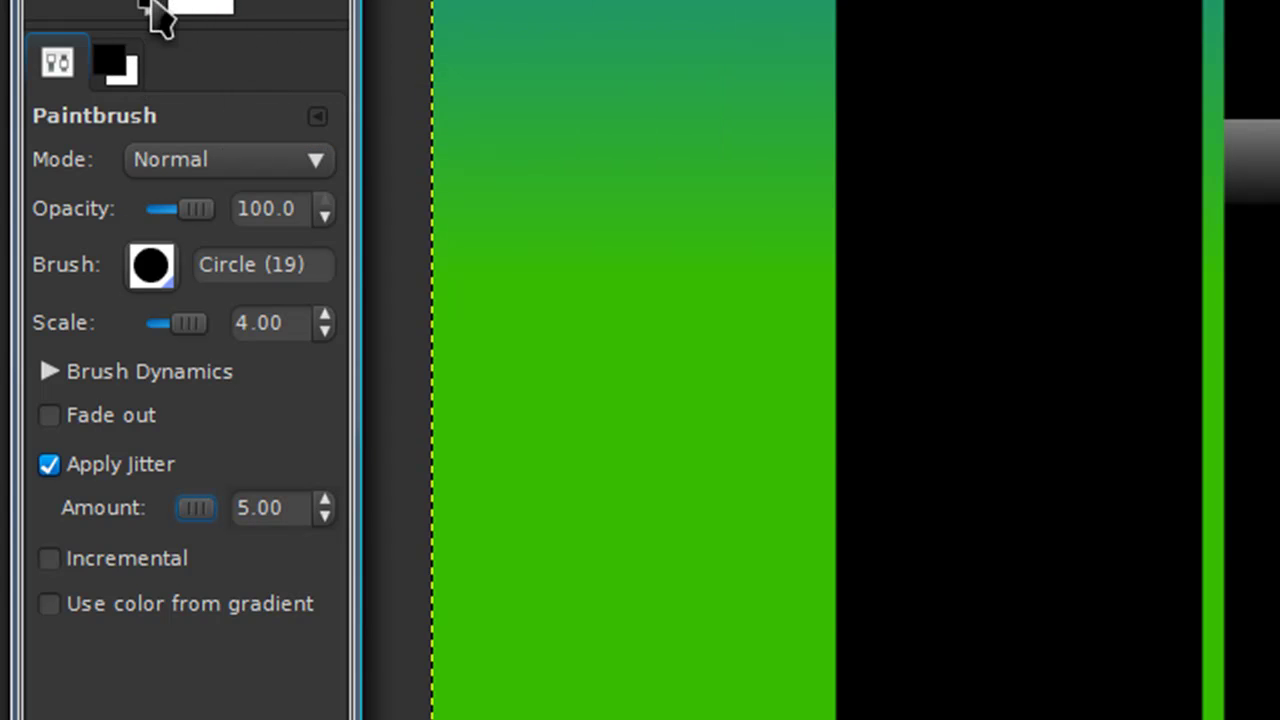
- Paint scattered dots over the gradient with the Paintbrush and set the dots layer's mode to Overlay
{"action": "key", "text": "l"}
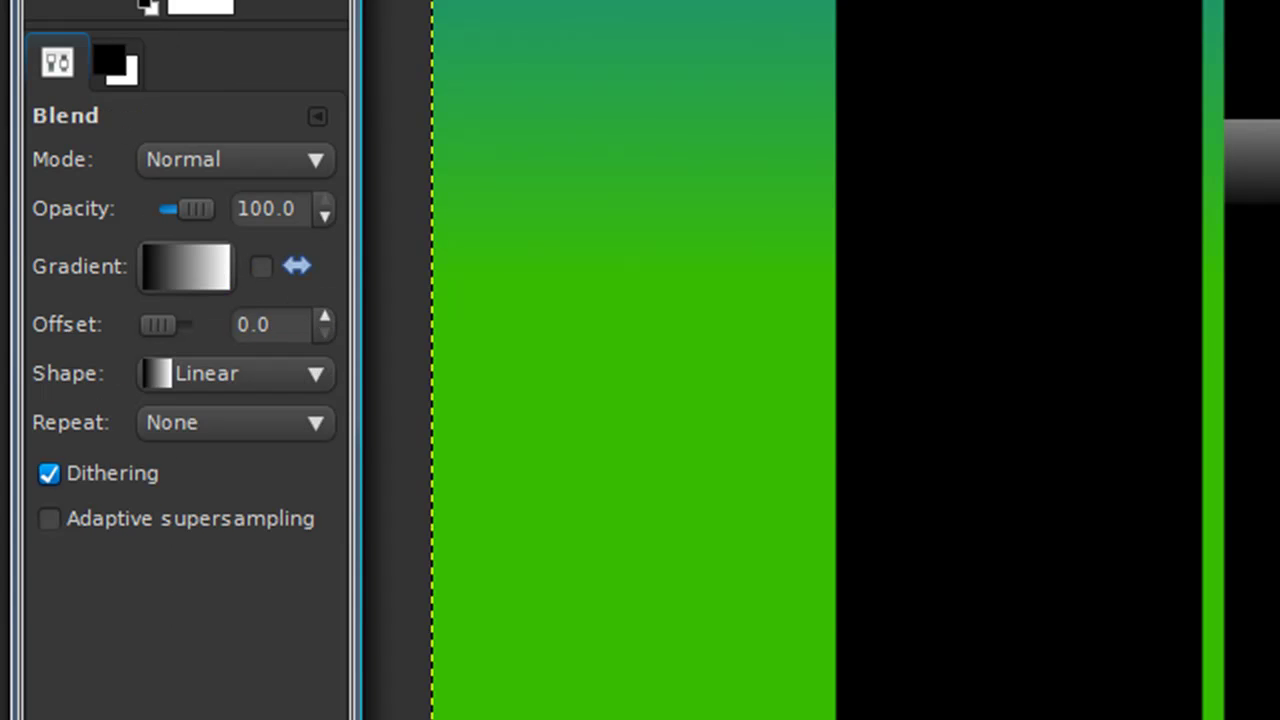
{"action": "key", "text": "p"}
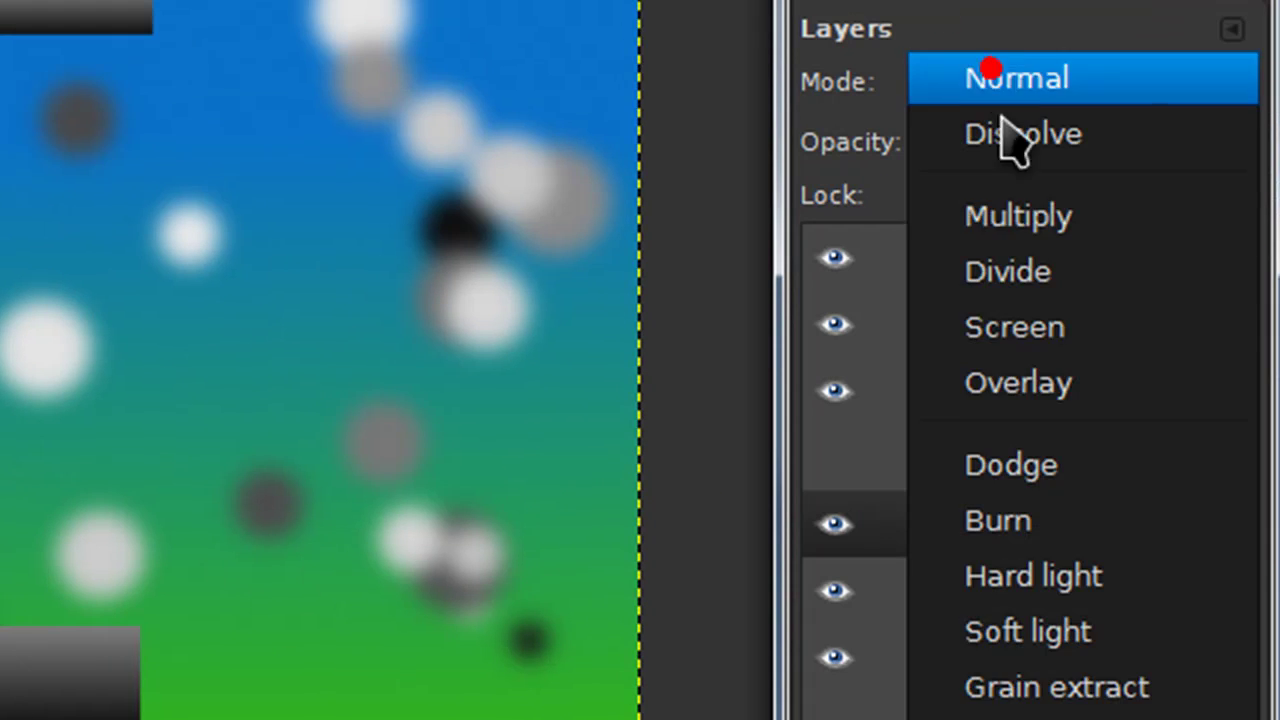
{"action": "left_click", "coordinate": [1080, 405]}
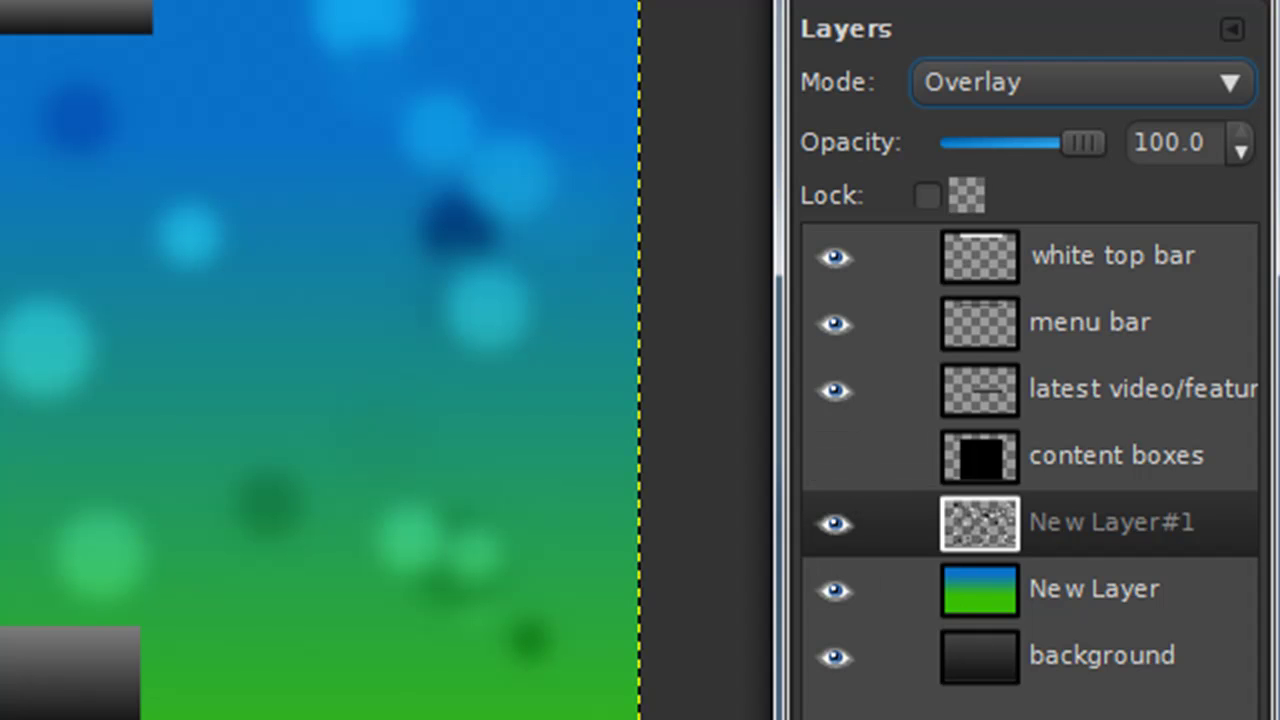
- Add another new layer for smaller dots and set the Paintbrush scale to 2.00
{"action": "key", "text": "ctrl+shift+n"}
{"action": "key", "text": "Return"}
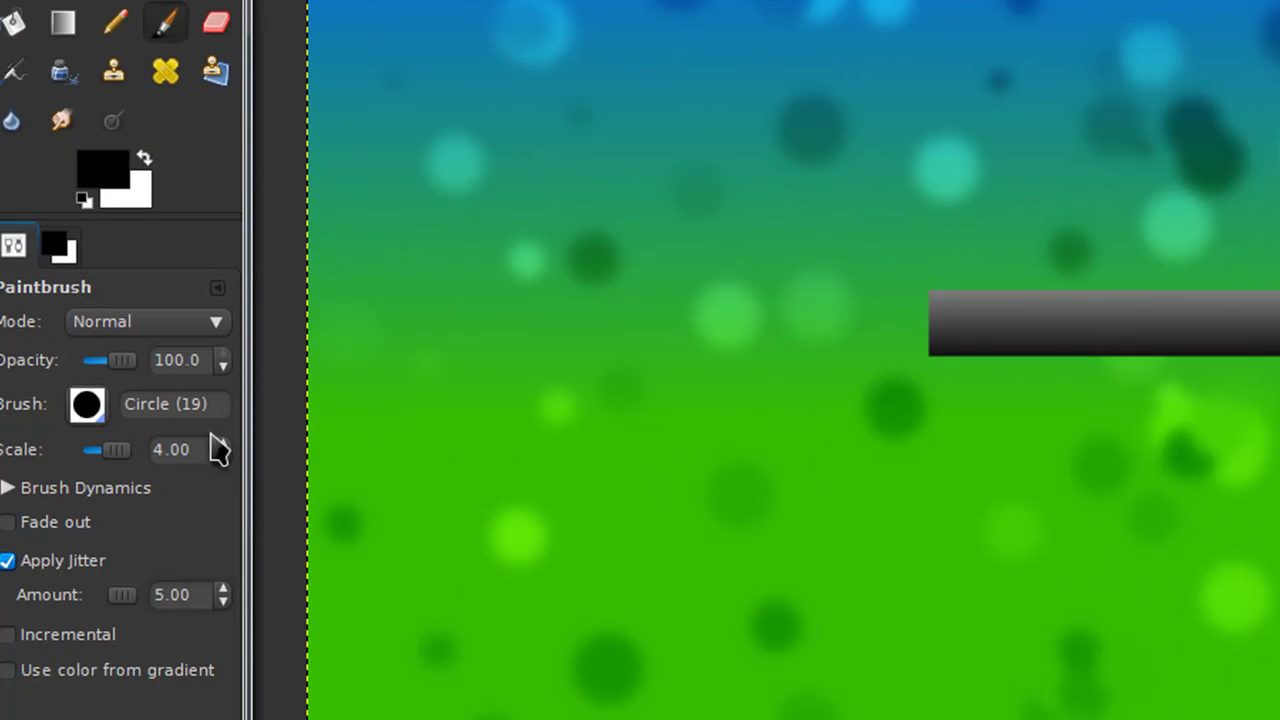
{"action": "left_click", "coordinate": [193, 449]}
{"action": "left_click_drag", "start_coordinate": [193, 449], "coordinate": [62, 452]}
{"action": "type", "text": "2"}
{"action": "key", "text": "Return"}
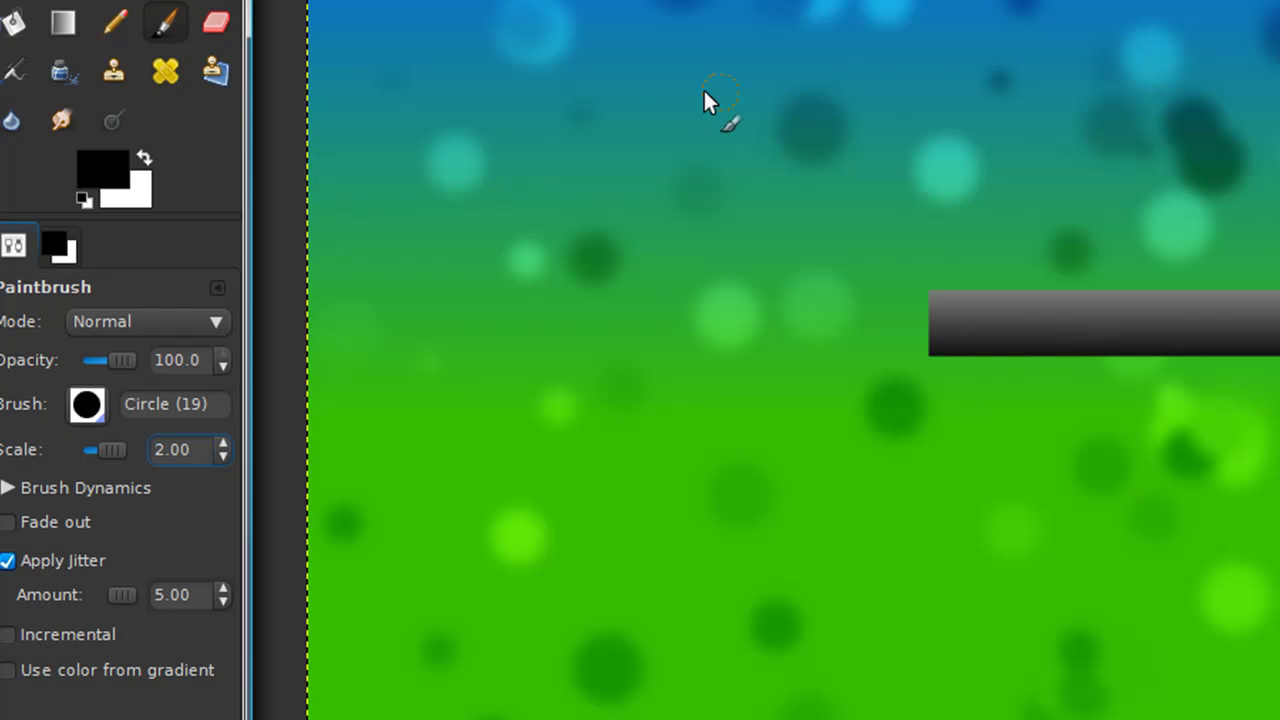
- Paint small scattered dots of random size and color across the gradient on the new layer with the Paintbrush
{"action": "left_click", "coordinate": [501, 52]}
{"action": "left_click", "coordinate": [407, 28]}
{"action": "left_click", "coordinate": [481, 244]}
{"action": "left_click", "coordinate": [367, 268]}
{"action": "left_click", "coordinate": [421, 82]}
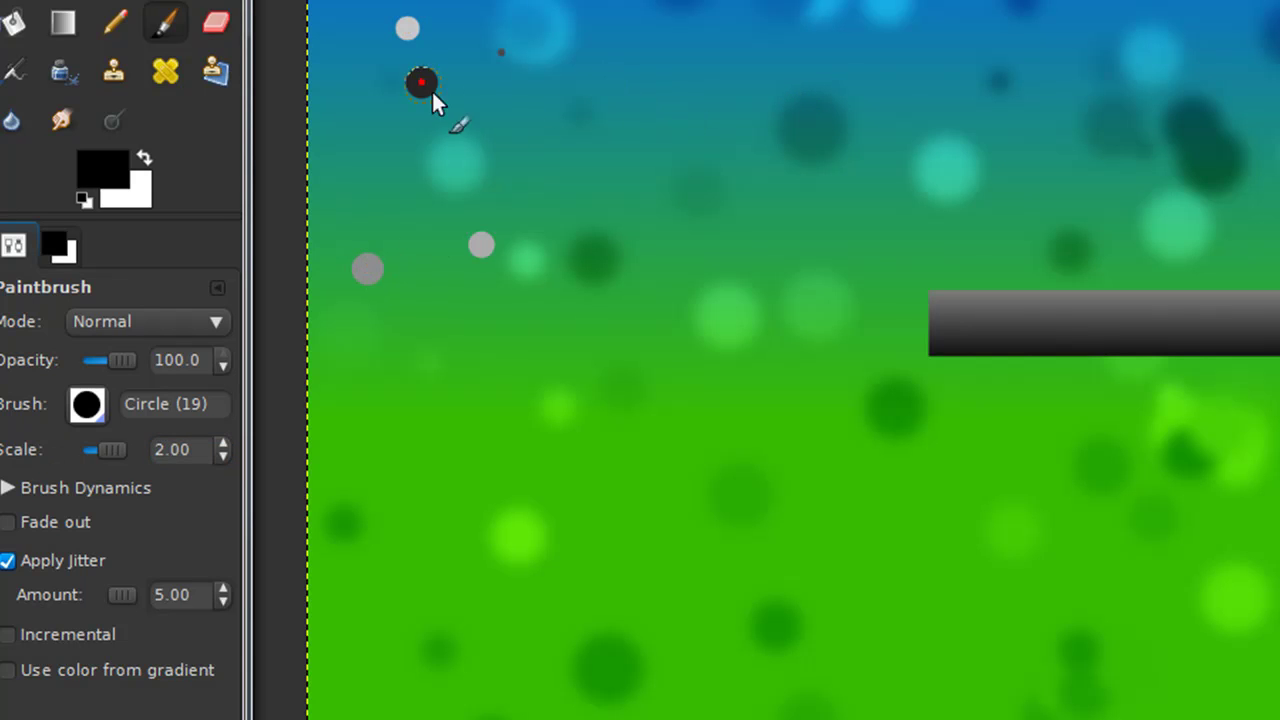
{"action": "left_click", "coordinate": [594, 97]}
{"action": "left_click", "coordinate": [734, 84]}
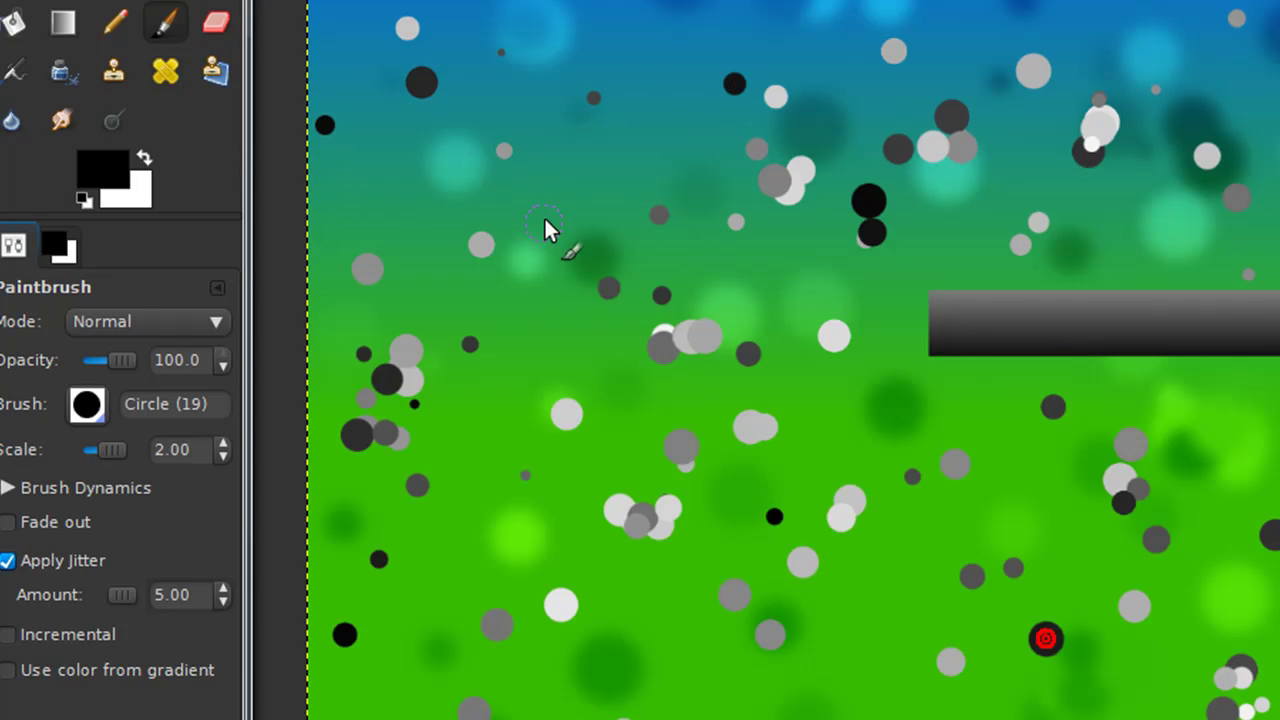
{"action": "left_click", "coordinate": [560, 194]}
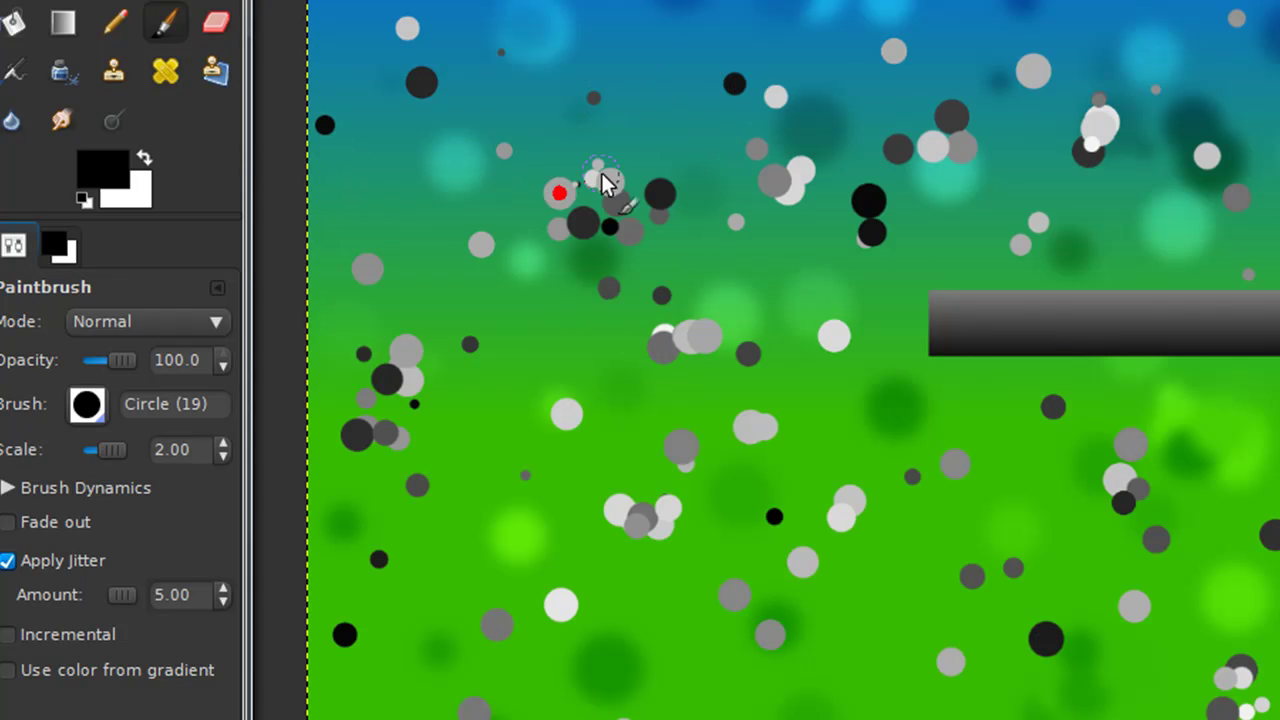
{"action": "left_click", "coordinate": [654, 86]}
{"action": "left_click", "coordinate": [584, 23]}
{"action": "left_click", "coordinate": [703, 3]}
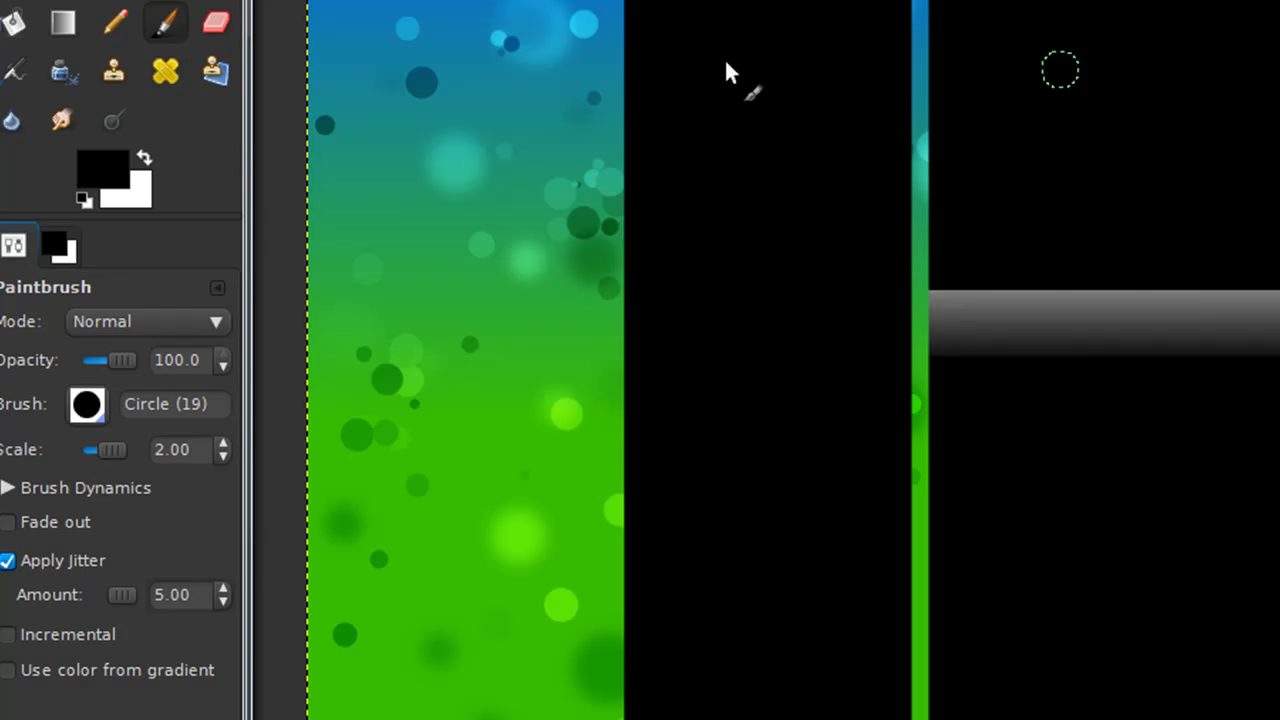
{"action": "left_click", "coordinate": [528, 115]}
{"action": "left_click", "coordinate": [428, 276]}
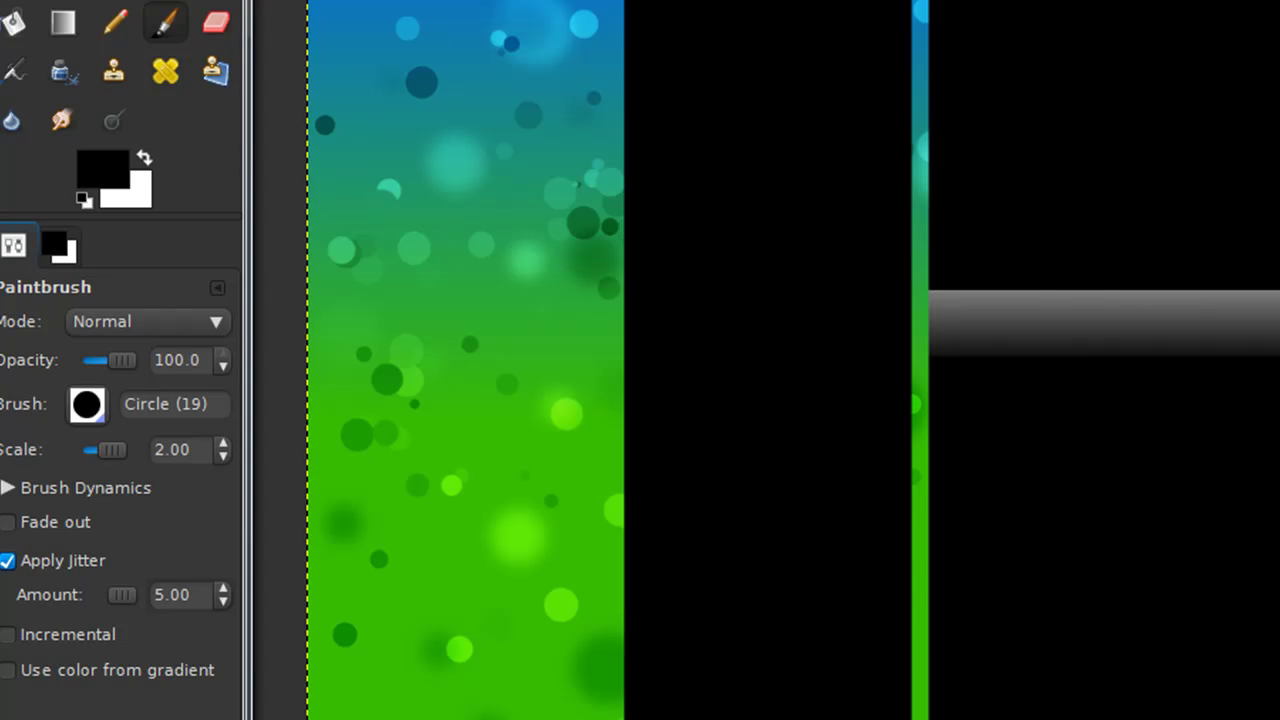
- Add the white text "Latest Video" in the Baruta font on the gray bar between the content boxes
{"action": "key", "text": "t"}
{"action": "left_click", "coordinate": [145, 157]}
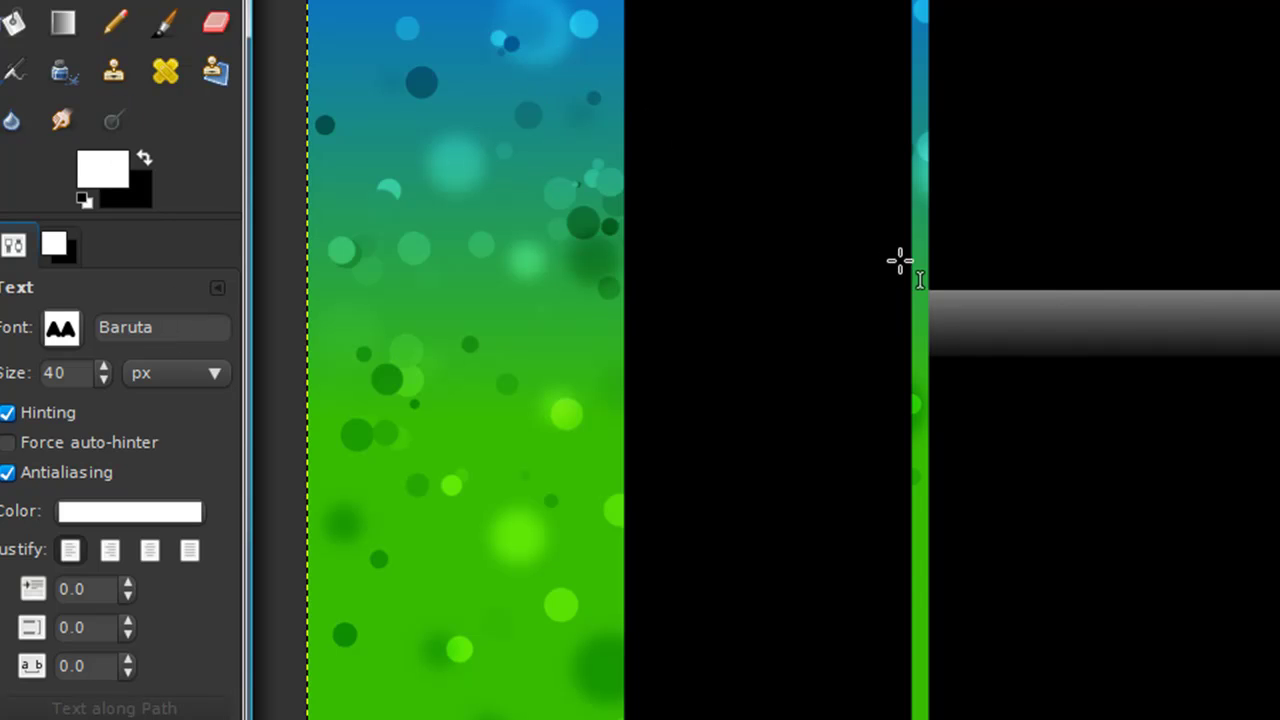
{"action": "key", "text": "Tab"}
{"action": "left_click", "coordinate": [1203, 328]}
{"action": "type", "text": "Late"}
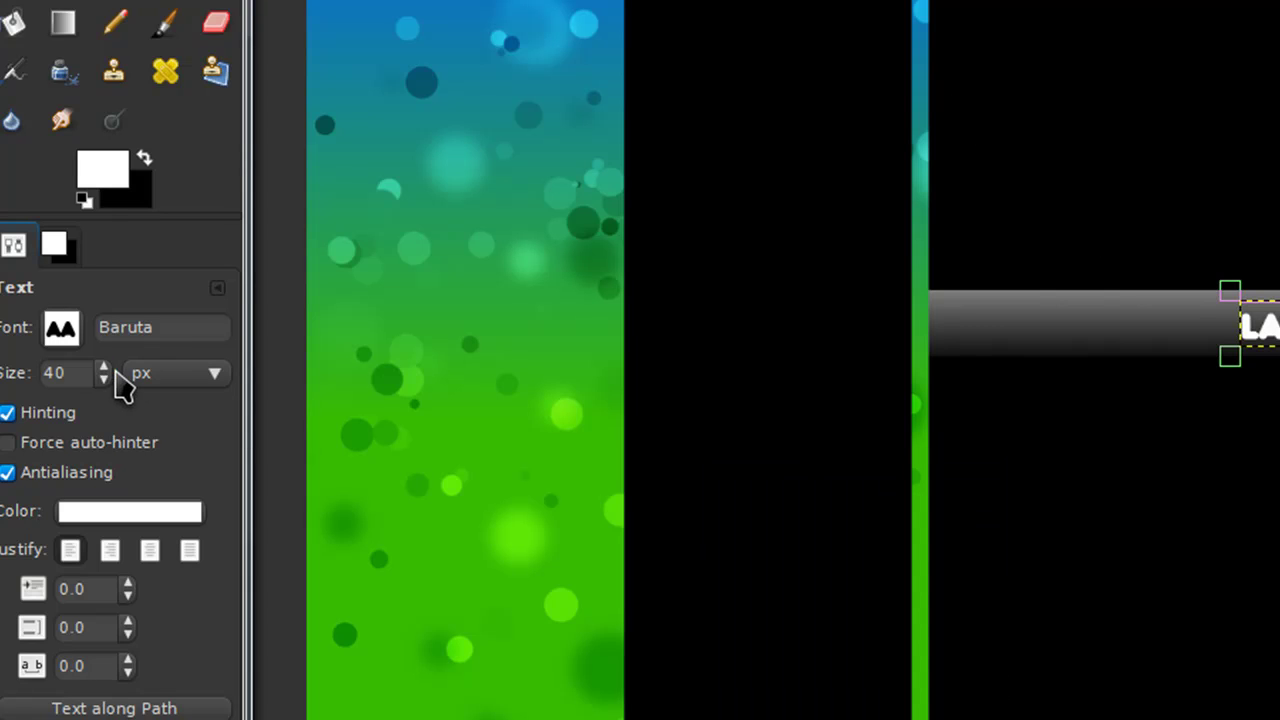
- Set the Latest Video text size to 50 px and shift the text slightly left on the gray bar
{"action": "scroll", "coordinate": [110, 370], "scroll_direction": "up", "scroll_amount": 5}
{"action": "scroll", "coordinate": [112, 385], "scroll_direction": "up", "scroll_amount": 8}
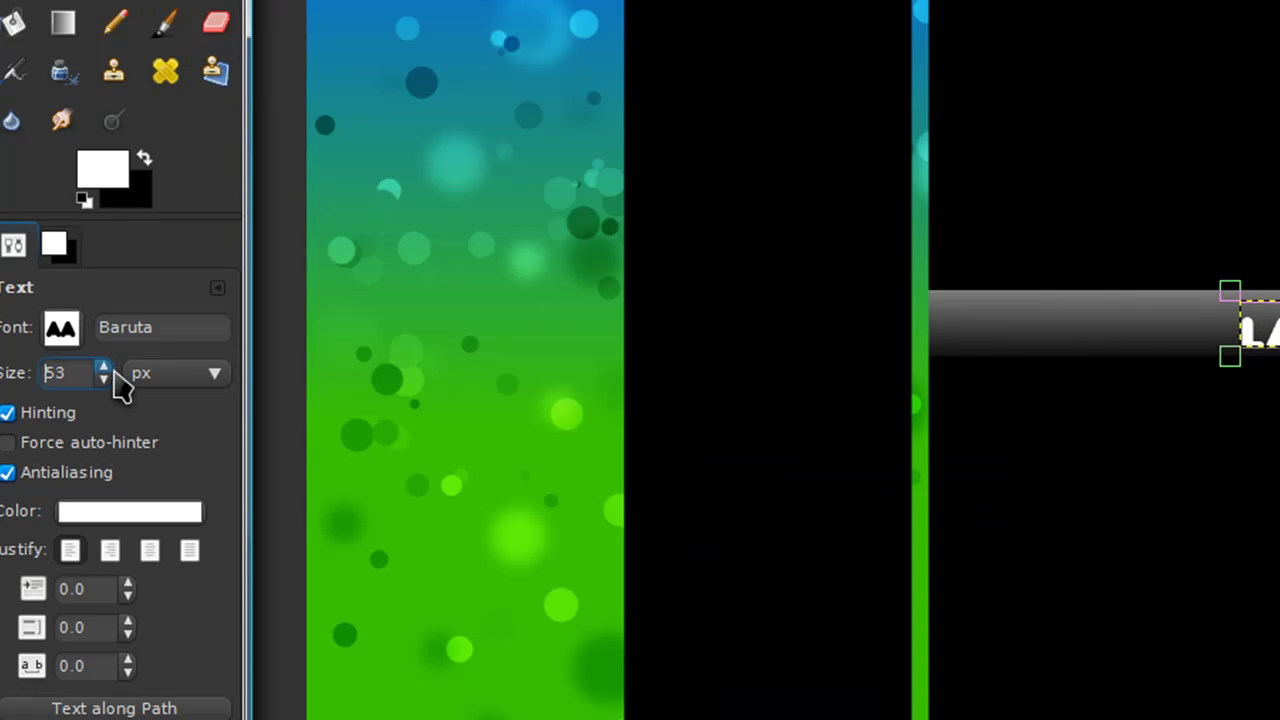
{"action": "scroll", "coordinate": [112, 392], "scroll_direction": "down", "scroll_amount": 3}
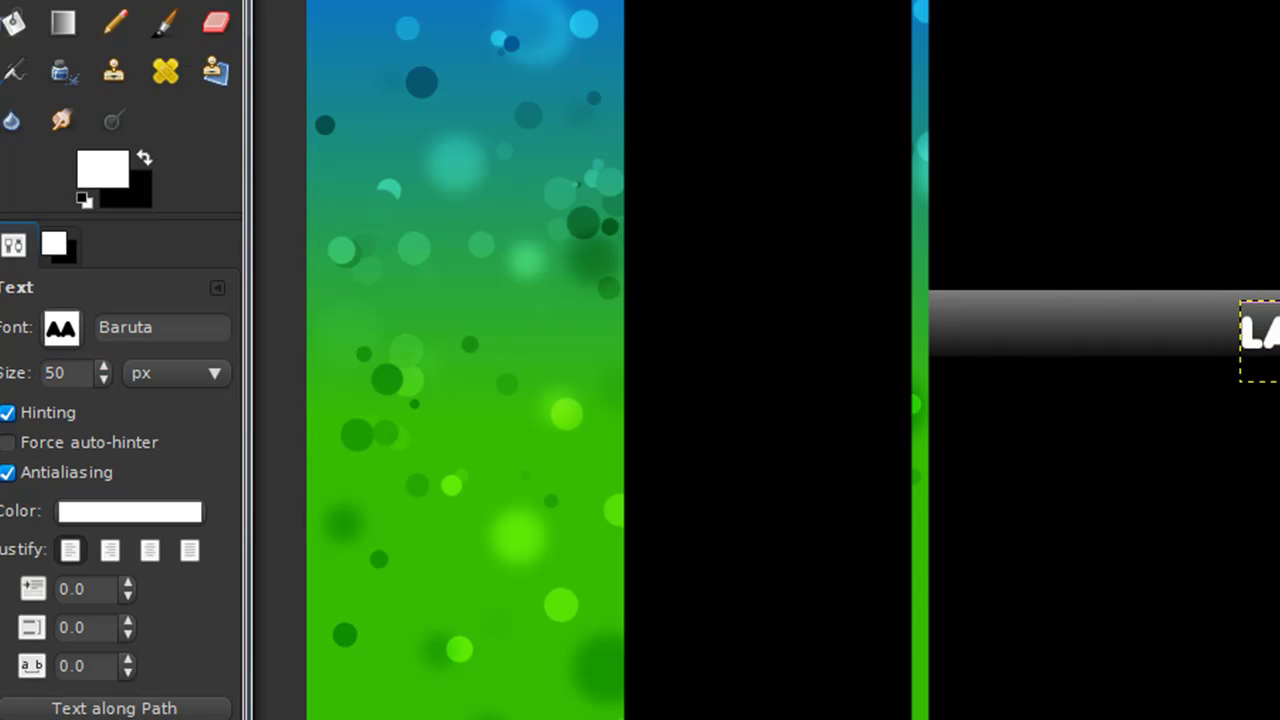
{"action": "left_click", "coordinate": [1262, 335]}
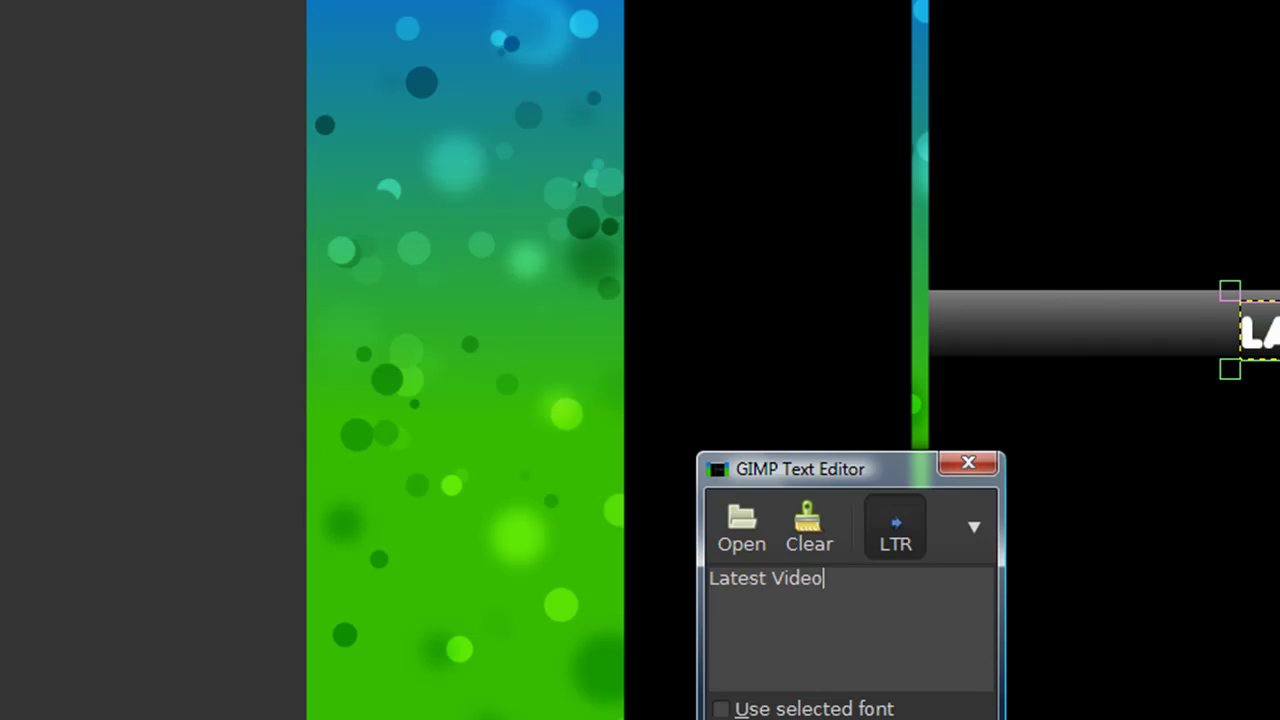
{"action": "left_click", "coordinate": [960, 719]}
{"action": "key", "text": "m"}
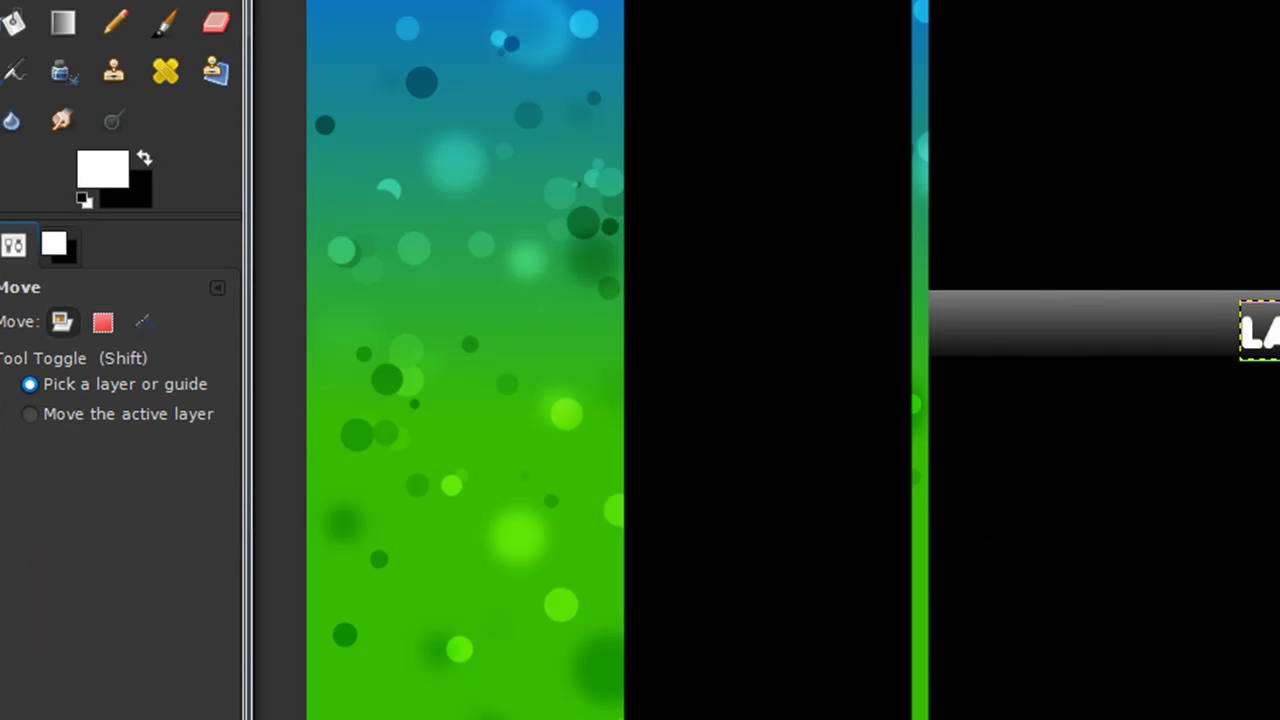
{"action": "left_click_drag", "start_coordinate": [1266, 332], "coordinate": [1219, 325]}
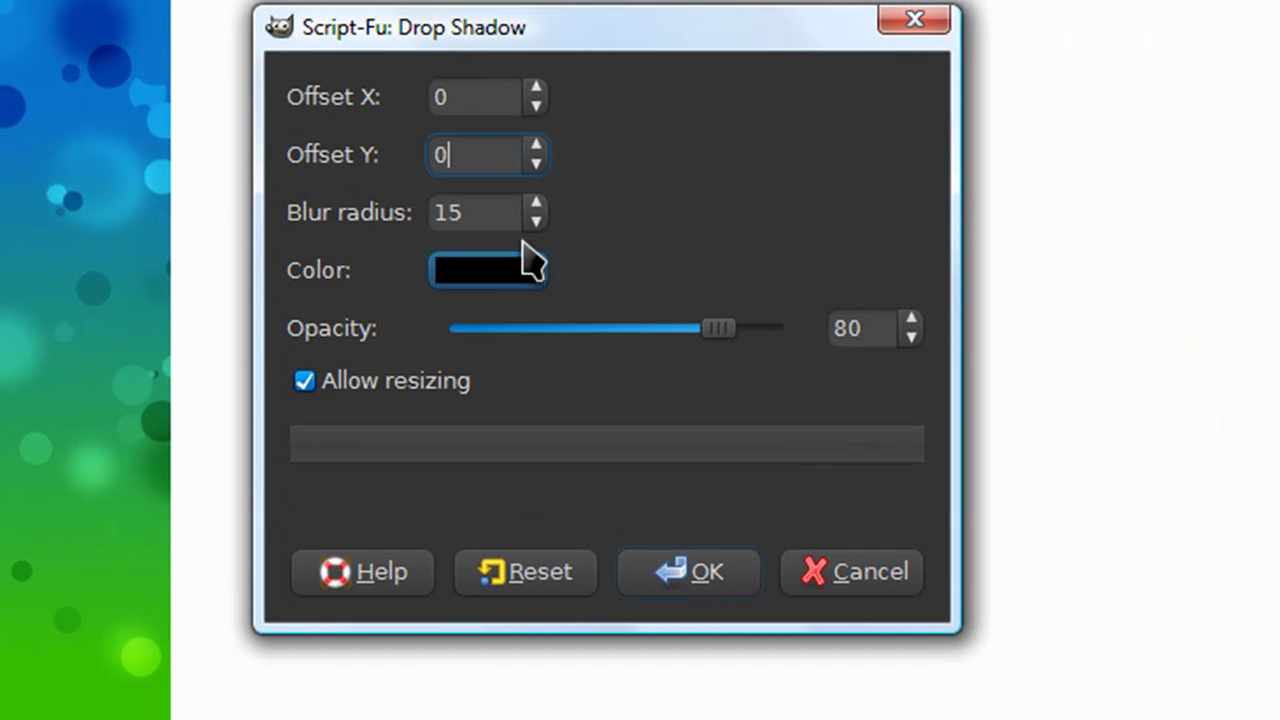
- Apply a black drop shadow with blur radius 20, maximum opacity and resizing not allowed
{"action": "left_click", "coordinate": [536, 203]}
{"action": "left_click", "coordinate": [536, 203]}
{"action": "left_click", "coordinate": [536, 203]}
{"action": "left_click", "coordinate": [536, 203]}
{"action": "left_click", "coordinate": [536, 203]}
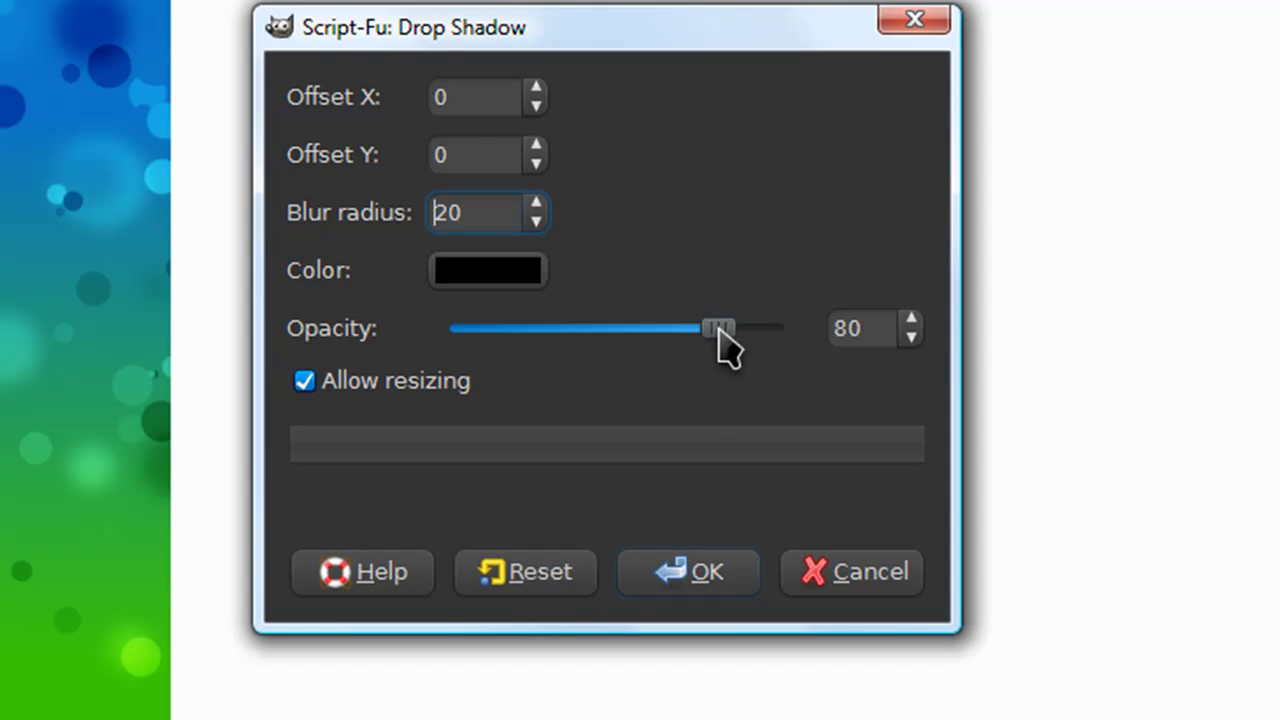
{"action": "left_click_drag", "start_coordinate": [717, 330], "coordinate": [1057, 343]}
{"action": "left_click", "coordinate": [440, 390]}
{"action": "left_click", "coordinate": [729, 583]}
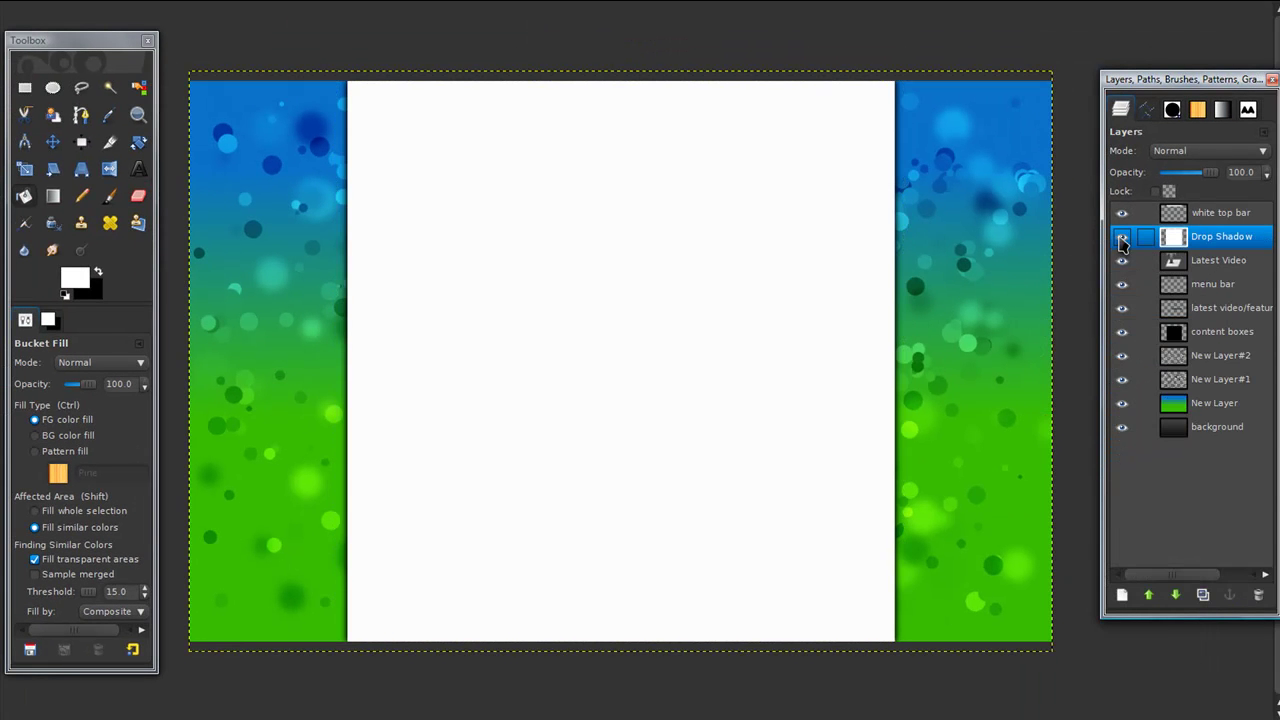
- Try the Overlay mode on the Drop Shadow layer and set it back to Normal
{"action": "left_click", "coordinate": [1187, 152]}
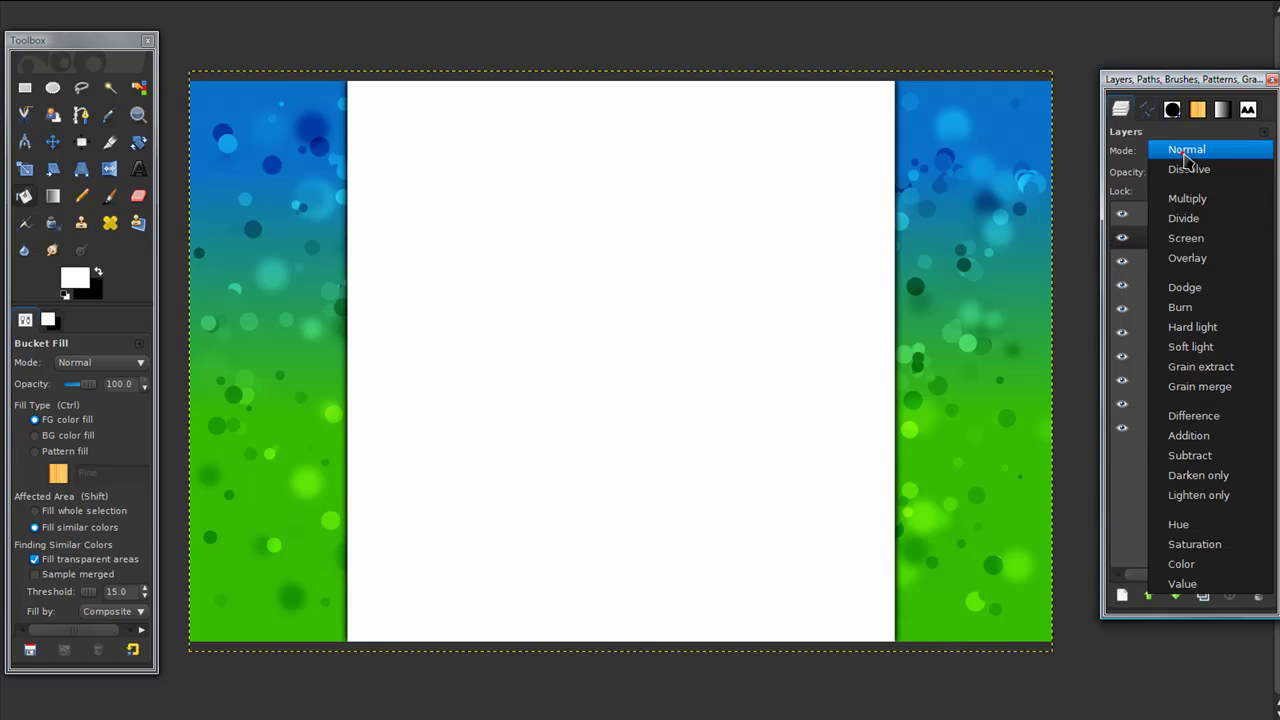
{"action": "left_click", "coordinate": [1195, 260]}
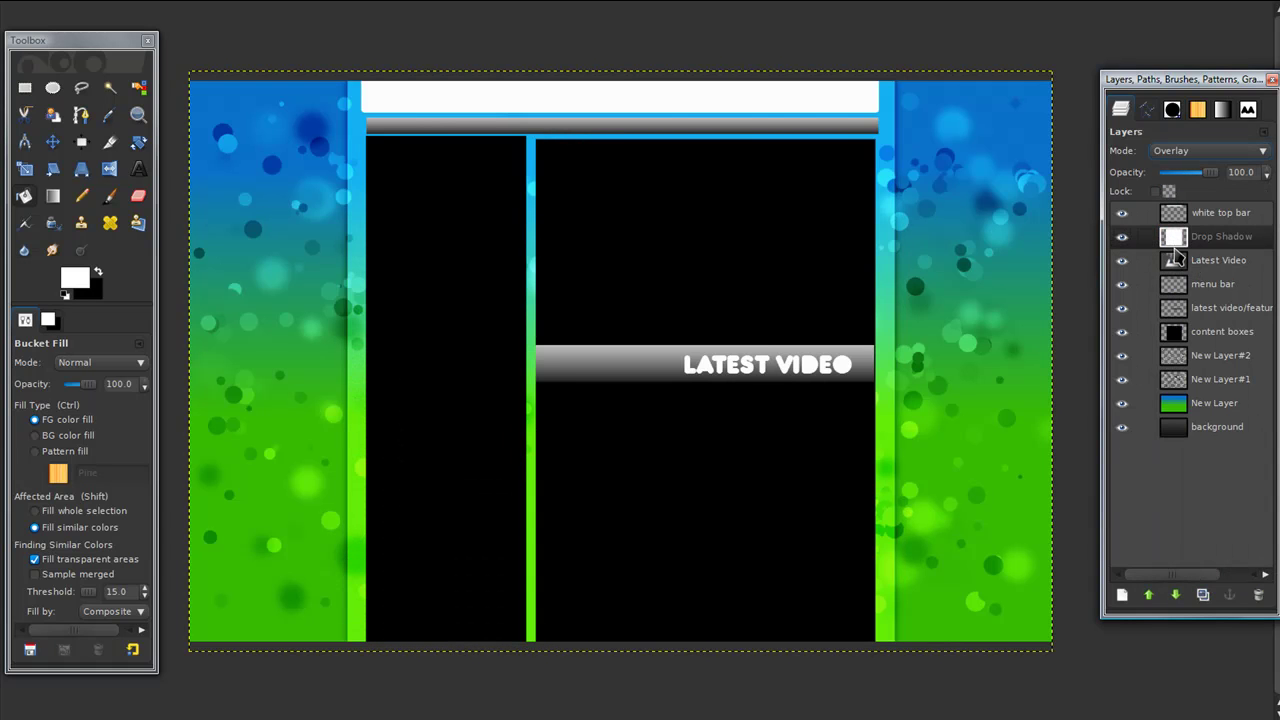
{"action": "left_click", "coordinate": [1200, 151]}
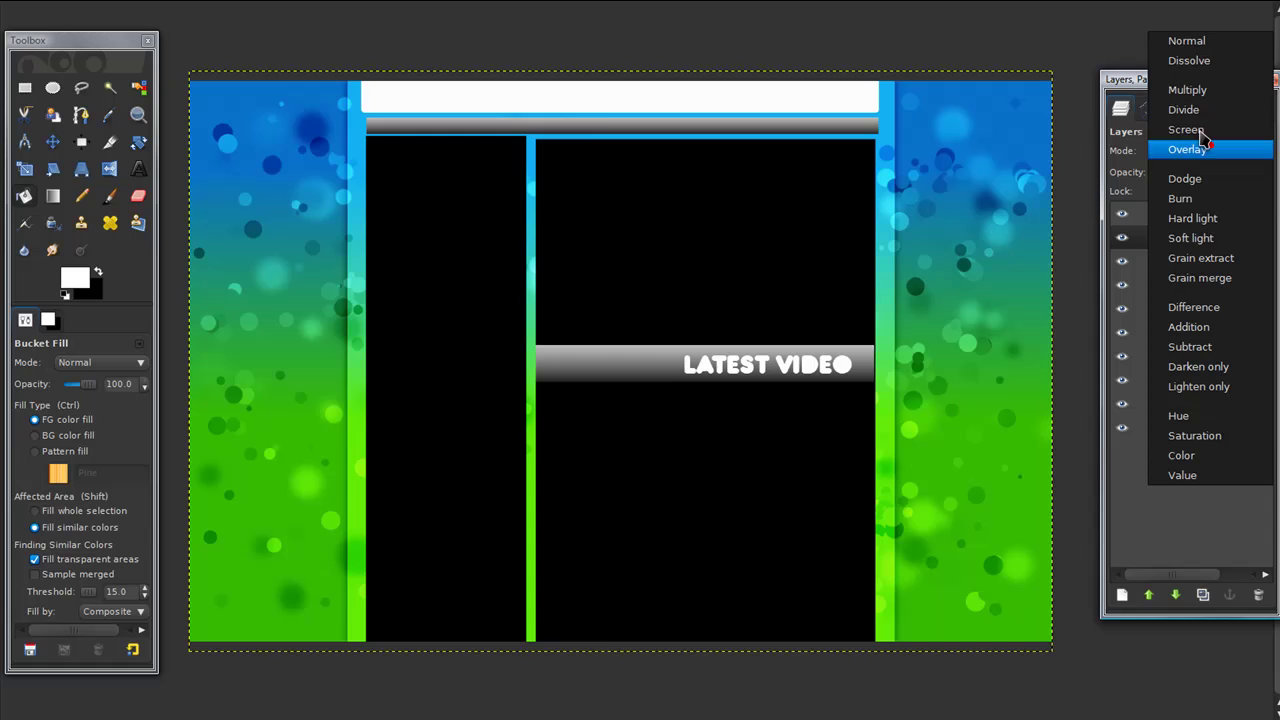
{"action": "left_click", "coordinate": [1197, 40]}
- Reduce the Drop Shadow layer's opacity to 64.6 and lower it in the stack to just beneath the content boxes layer
{"action": "left_click_drag", "start_coordinate": [1214, 173], "coordinate": [1196, 178]}
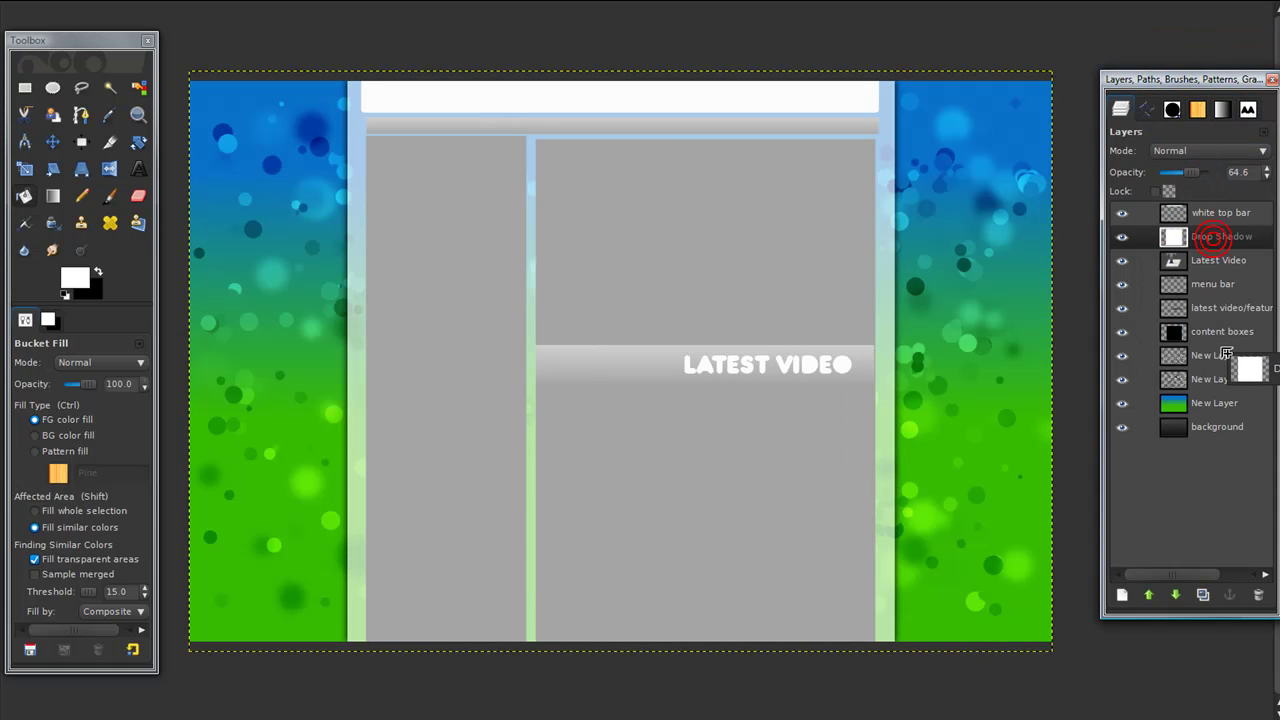
{"action": "left_click", "coordinate": [1177, 596]}
{"action": "left_click", "coordinate": [1177, 596]}
{"action": "left_click", "coordinate": [1177, 596]}
{"action": "left_click", "coordinate": [1177, 596]}
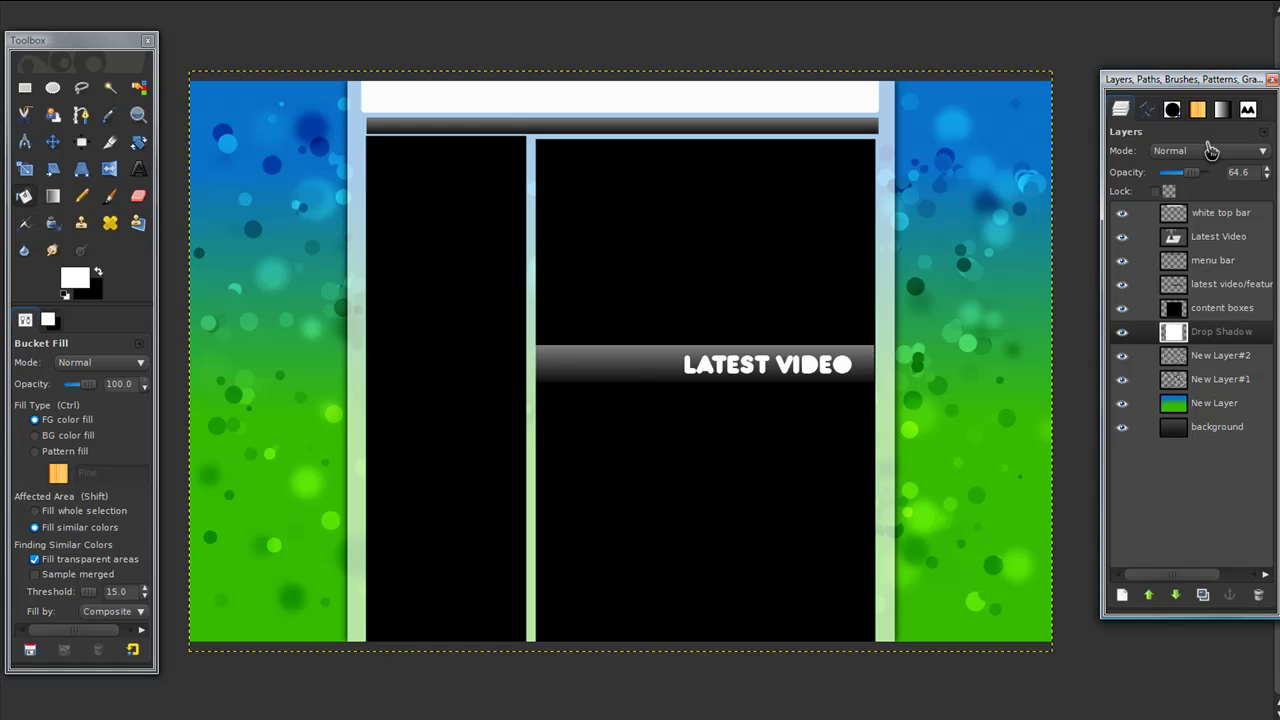
- Delete the content boxes layer and the latest video bar layer, and select the menu bar layer
{"action": "left_click", "coordinate": [1140, 308]}
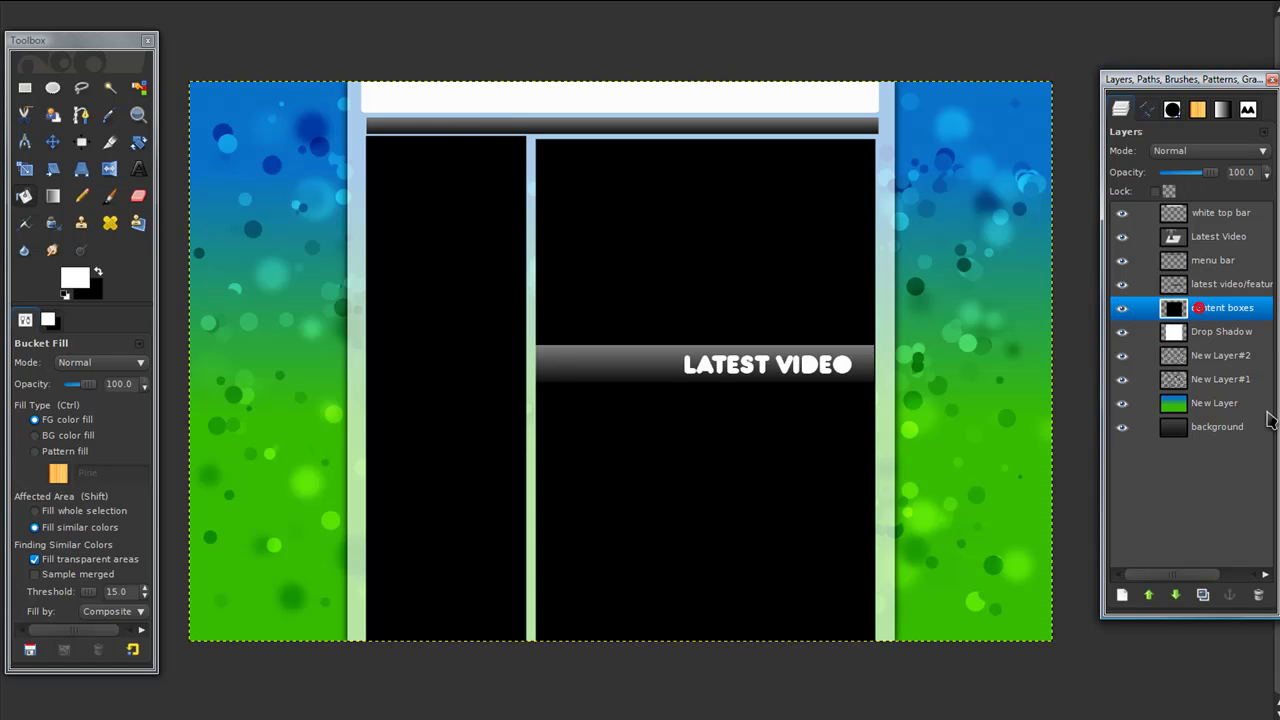
{"action": "left_click", "coordinate": [1259, 596]}
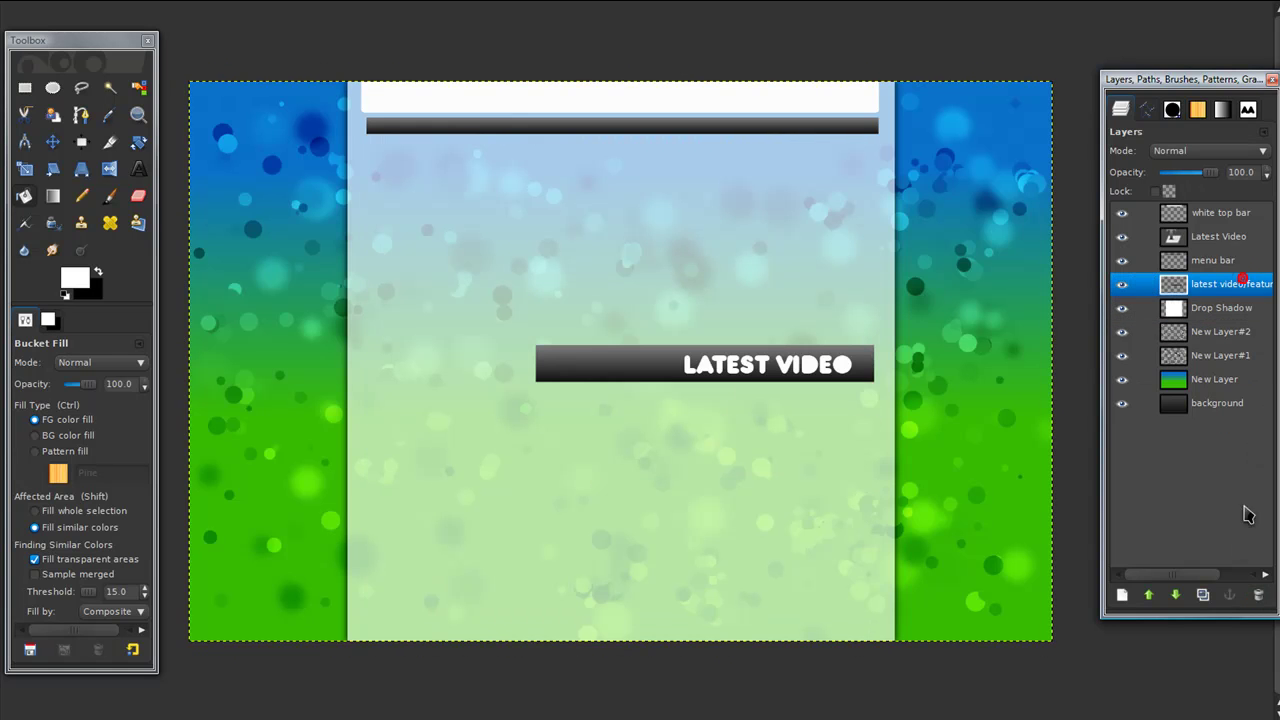
{"action": "left_click", "coordinate": [1259, 596]}
{"action": "left_click", "coordinate": [1220, 240]}
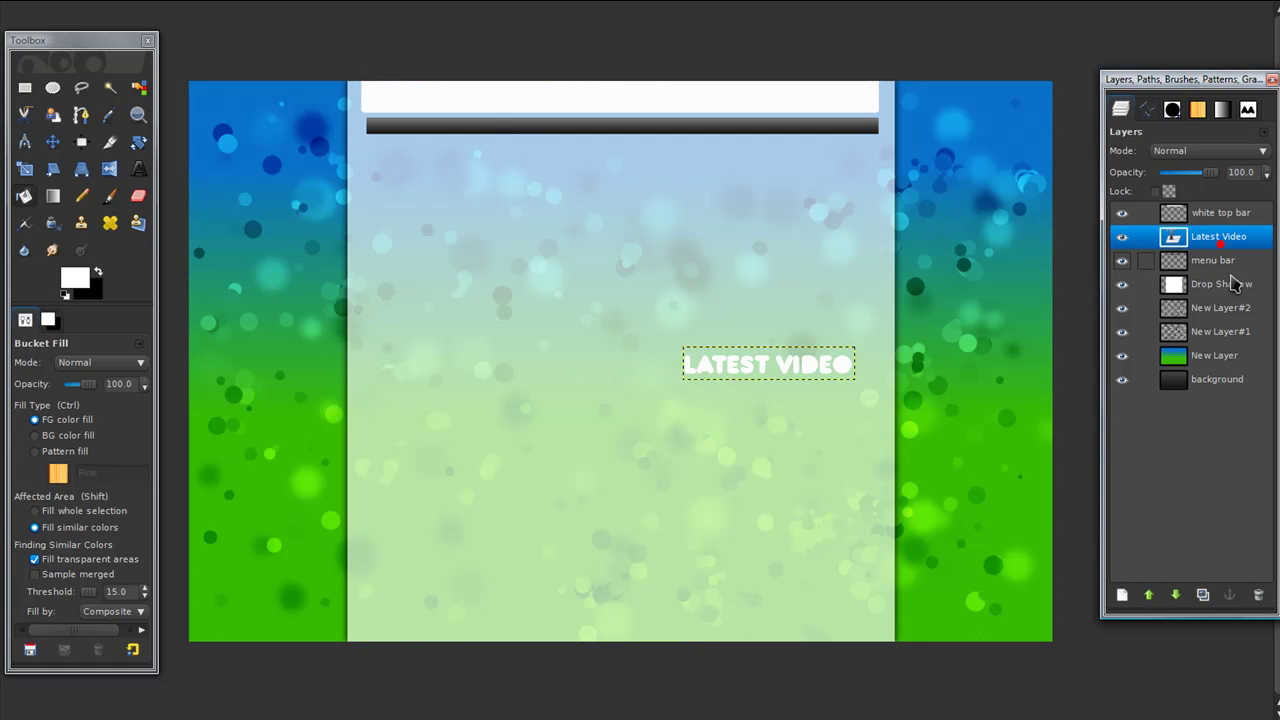
{"action": "left_click", "coordinate": [1216, 261]}
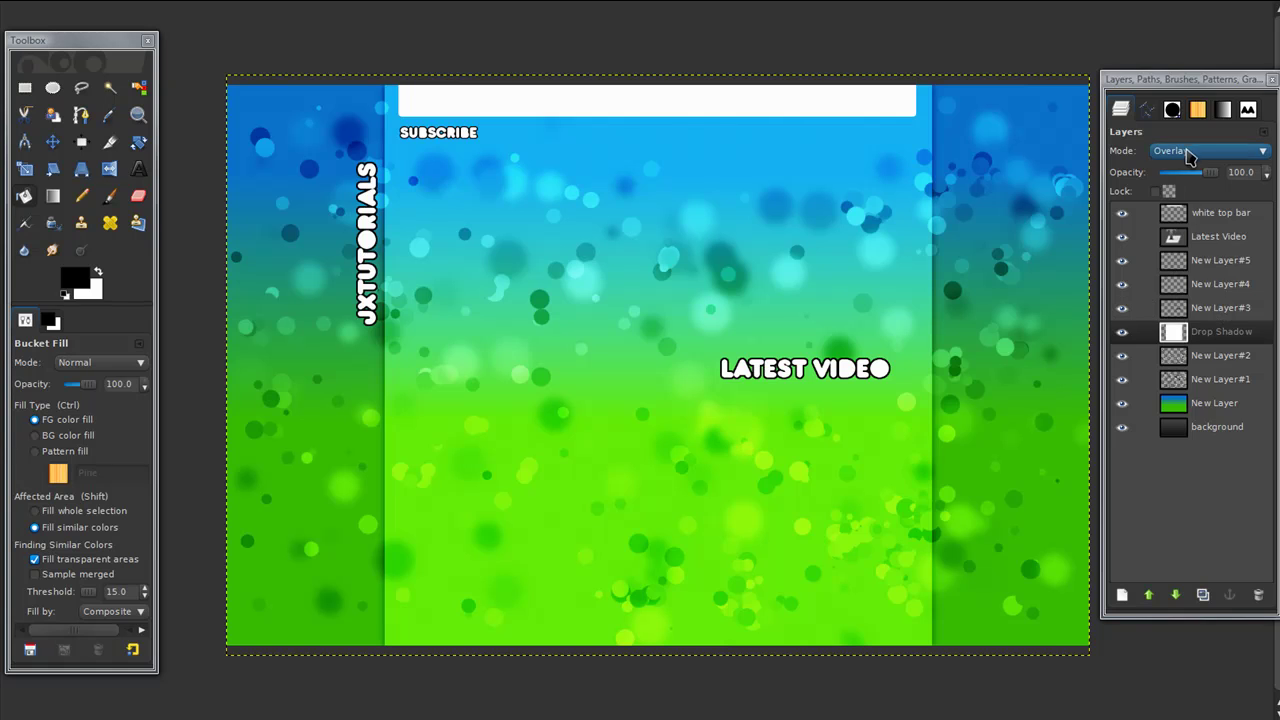
- Set the Drop Shadow layer to Normal mode with an opacity of 43.1
{"action": "left_click", "coordinate": [1188, 152]}
{"action": "left_click", "coordinate": [1187, 45]}
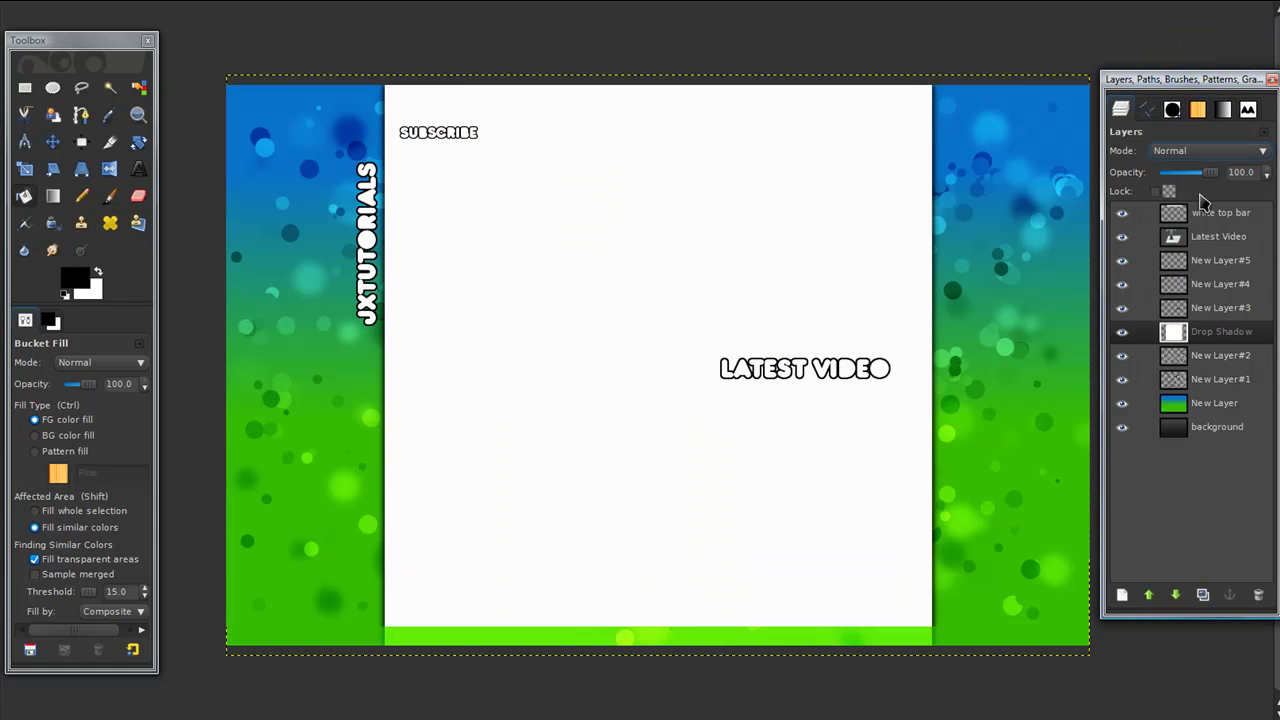
{"action": "left_click_drag", "start_coordinate": [1194, 177], "coordinate": [1180, 178]}
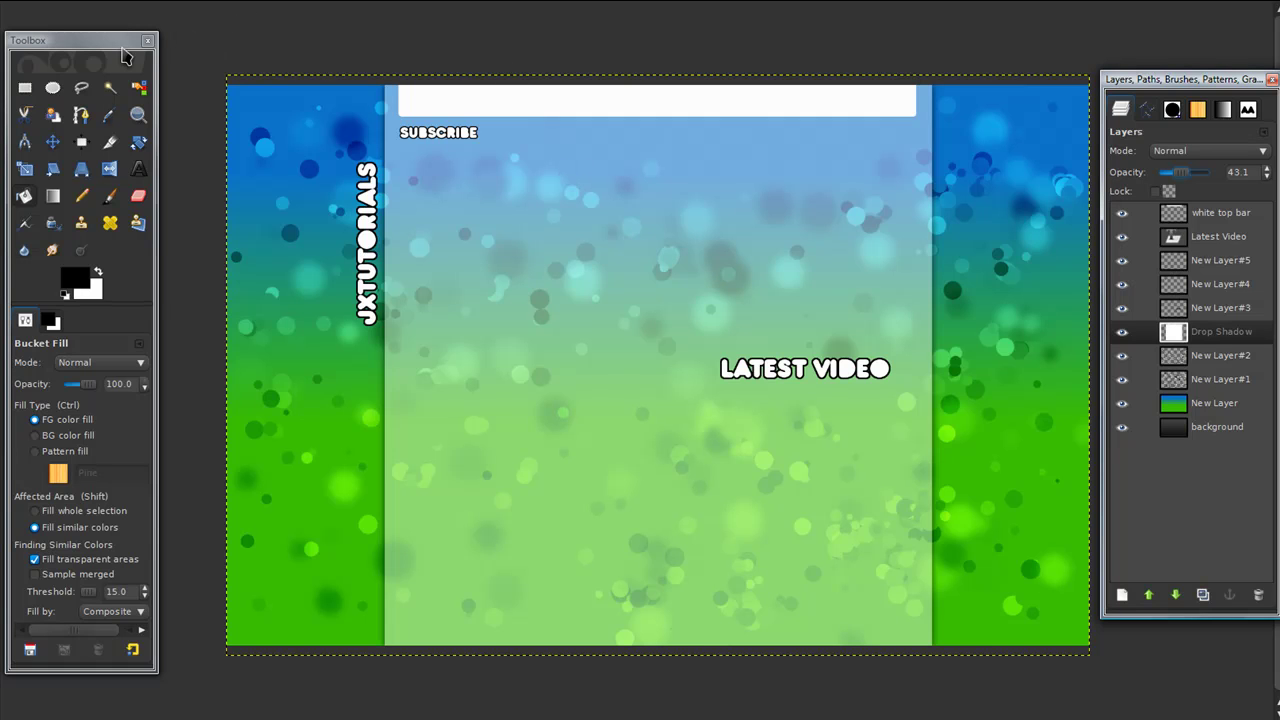
- Merge all visible layers into one and fit the merged layer to the image size
{"action": "key", "text": "alt+i"}
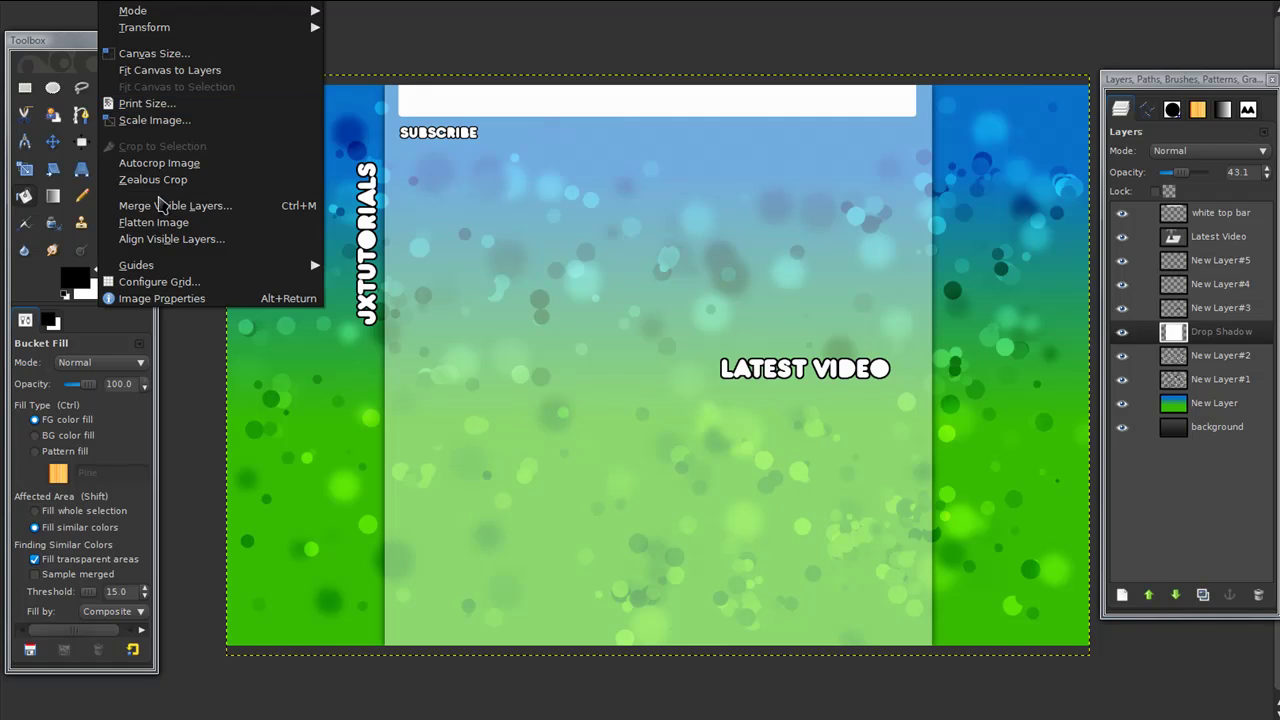
{"action": "left_click", "coordinate": [160, 205]}
{"action": "left_click", "coordinate": [144, 181]}
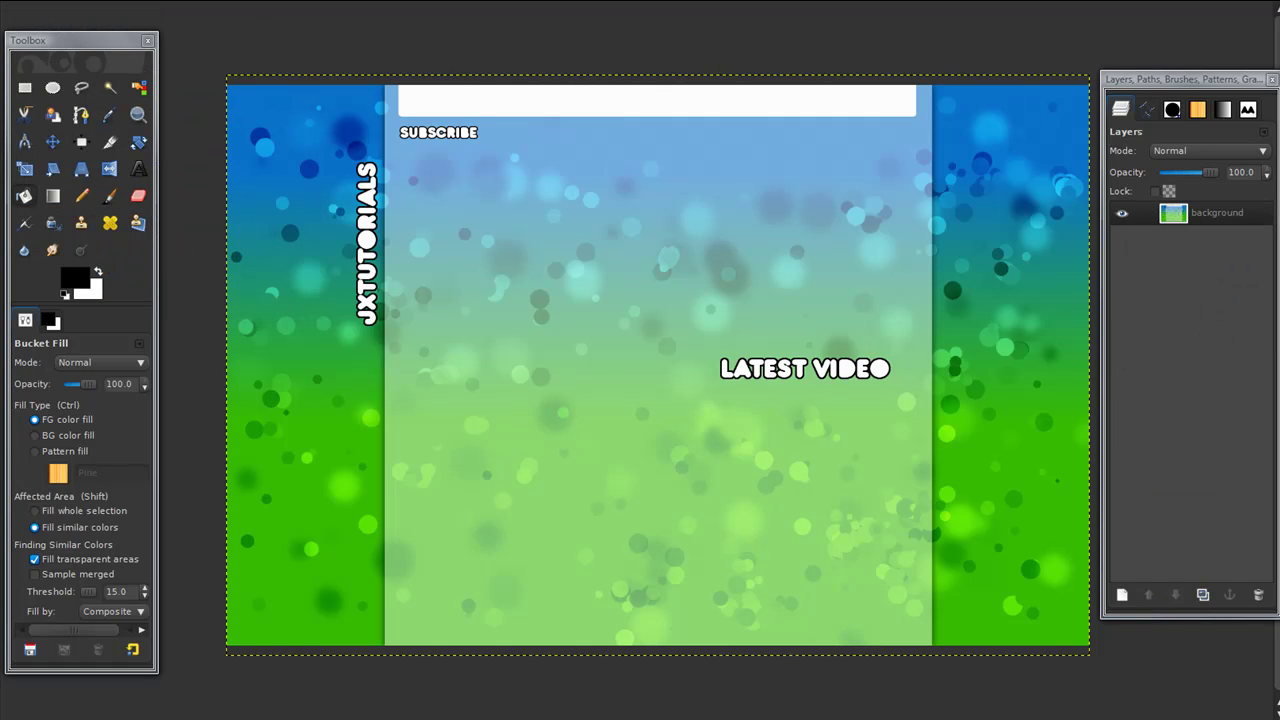
{"action": "right_click", "coordinate": [237, 77]}
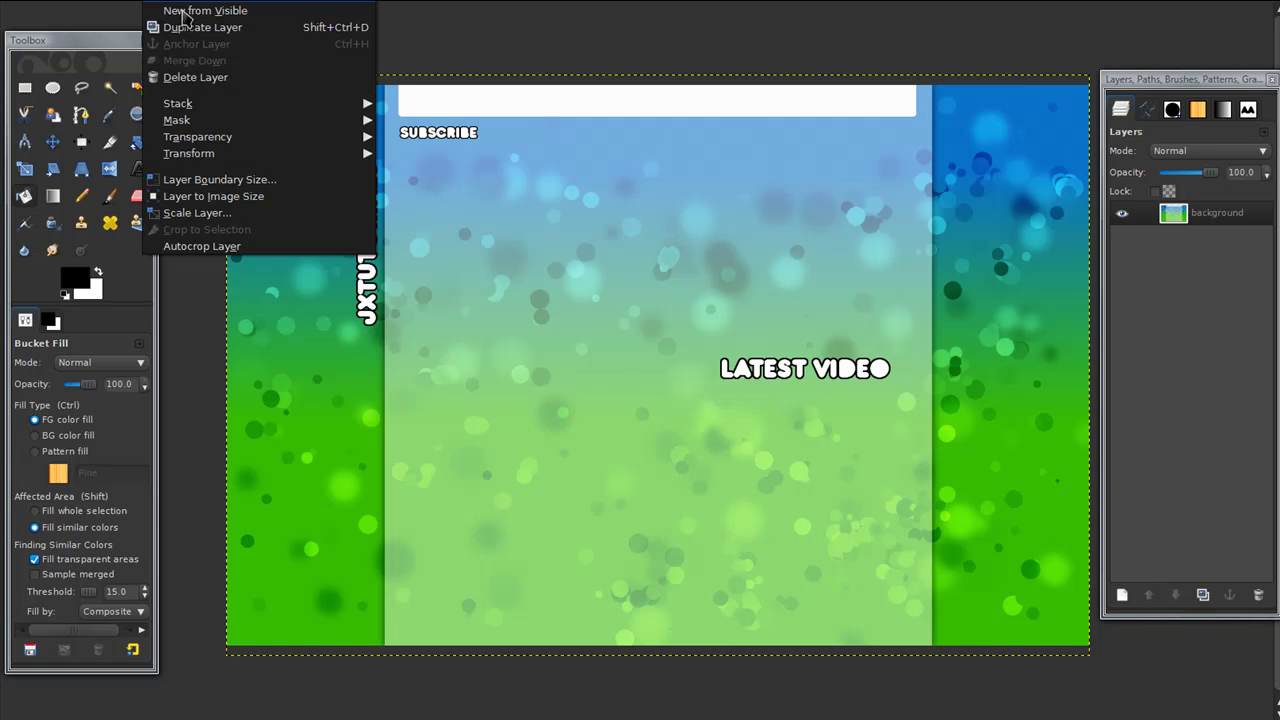
{"action": "left_click", "coordinate": [246, 203]}
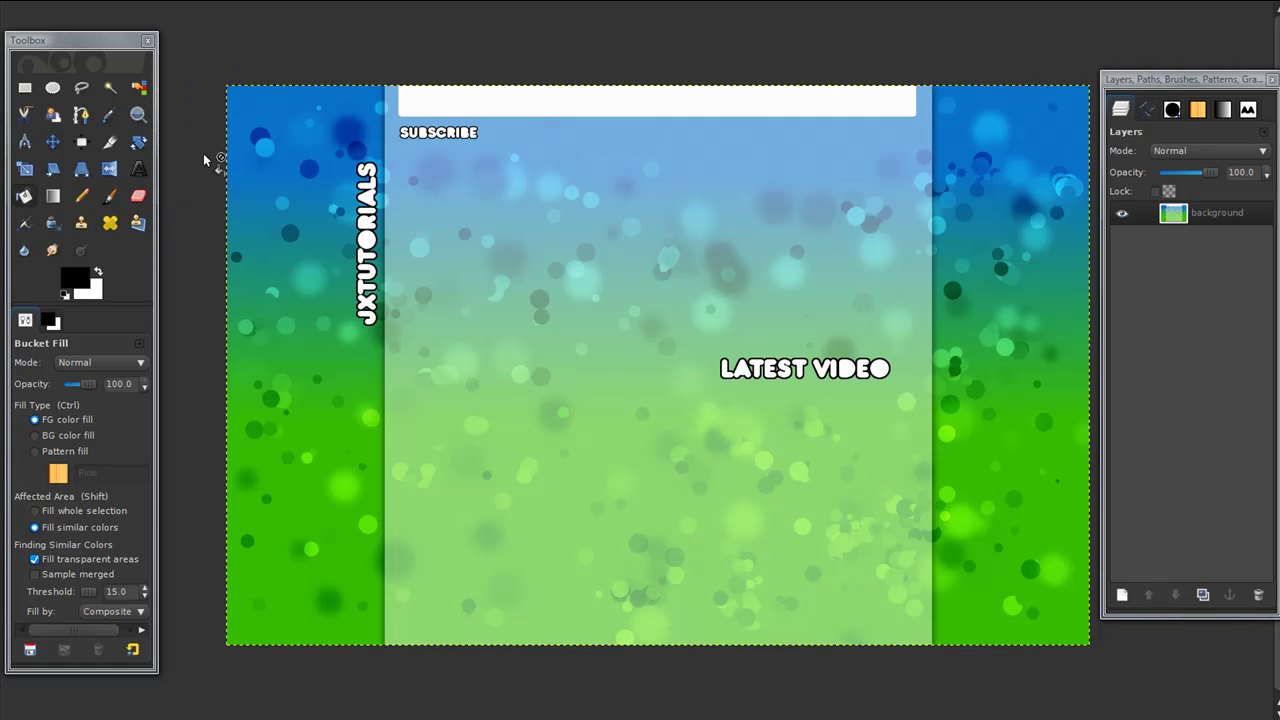
- Fade the image's bottom edge to black with a linear black-to-transparent Blend gradient running upward
{"action": "left_click", "coordinate": [53, 196]}
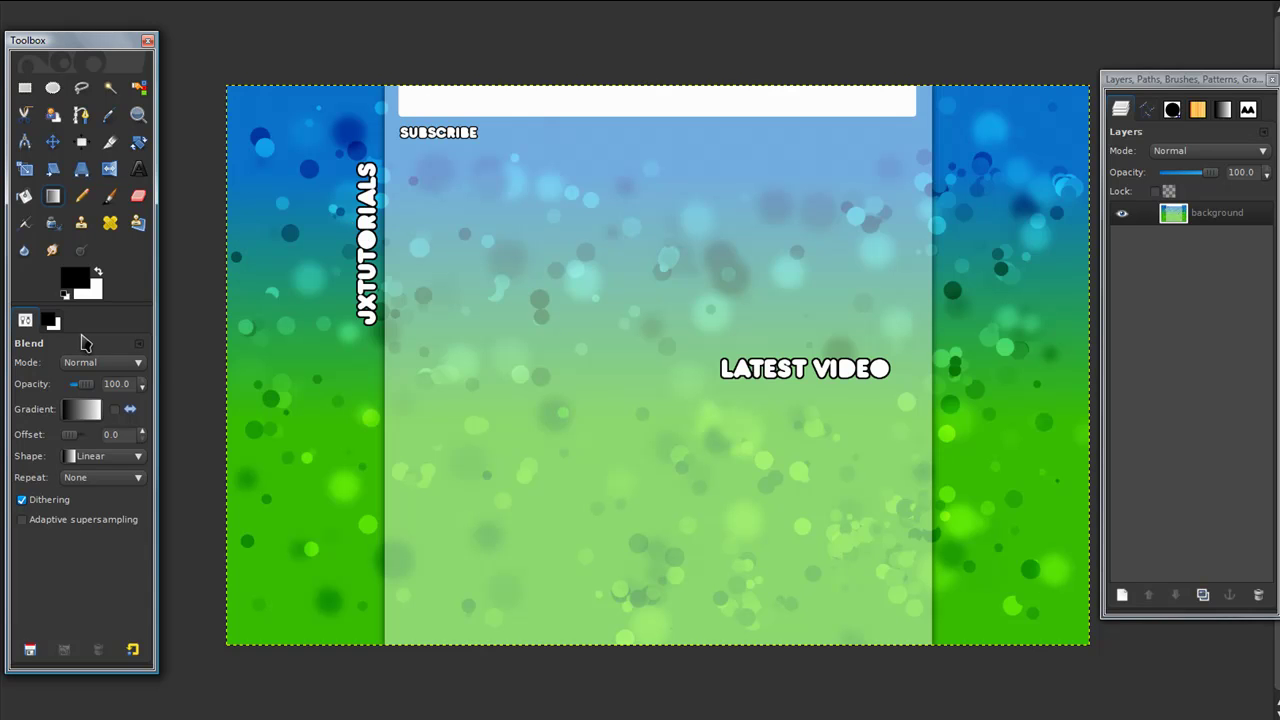
{"action": "left_click", "coordinate": [92, 409]}
{"action": "left_click", "coordinate": [110, 502]}
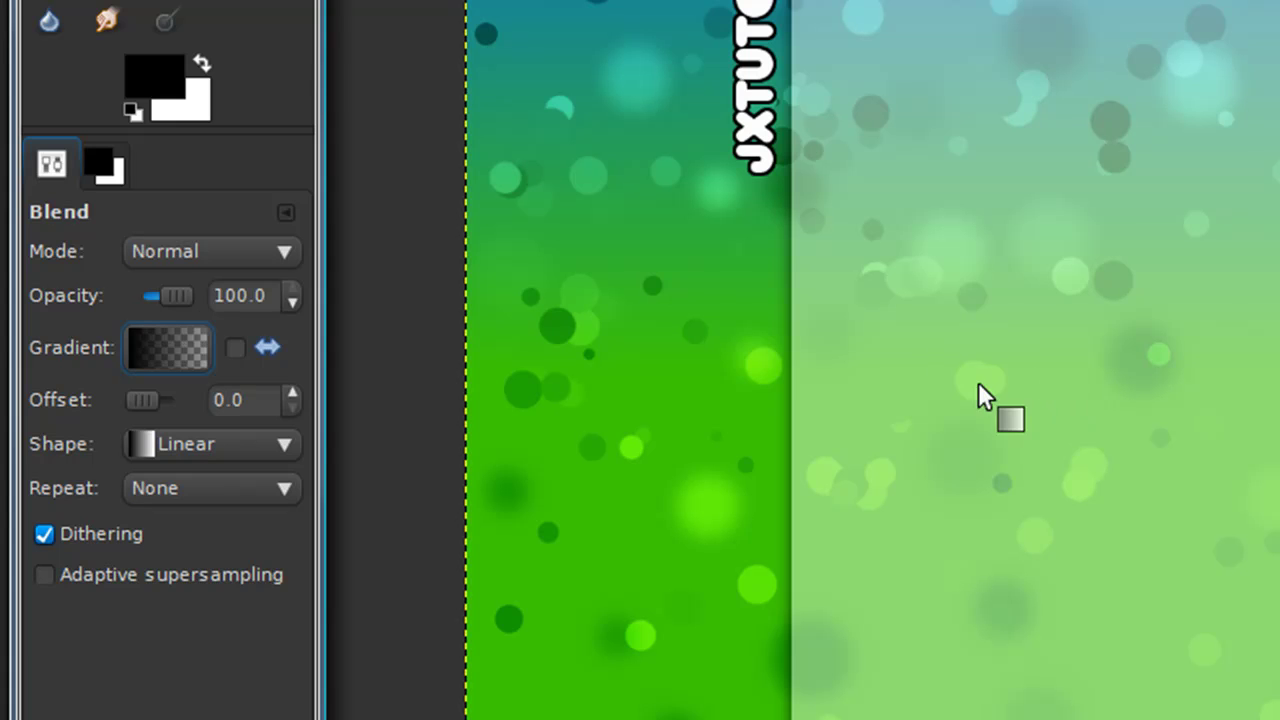
{"action": "left_click_drag", "start_coordinate": [1090, 719], "coordinate": [1094, 606]}
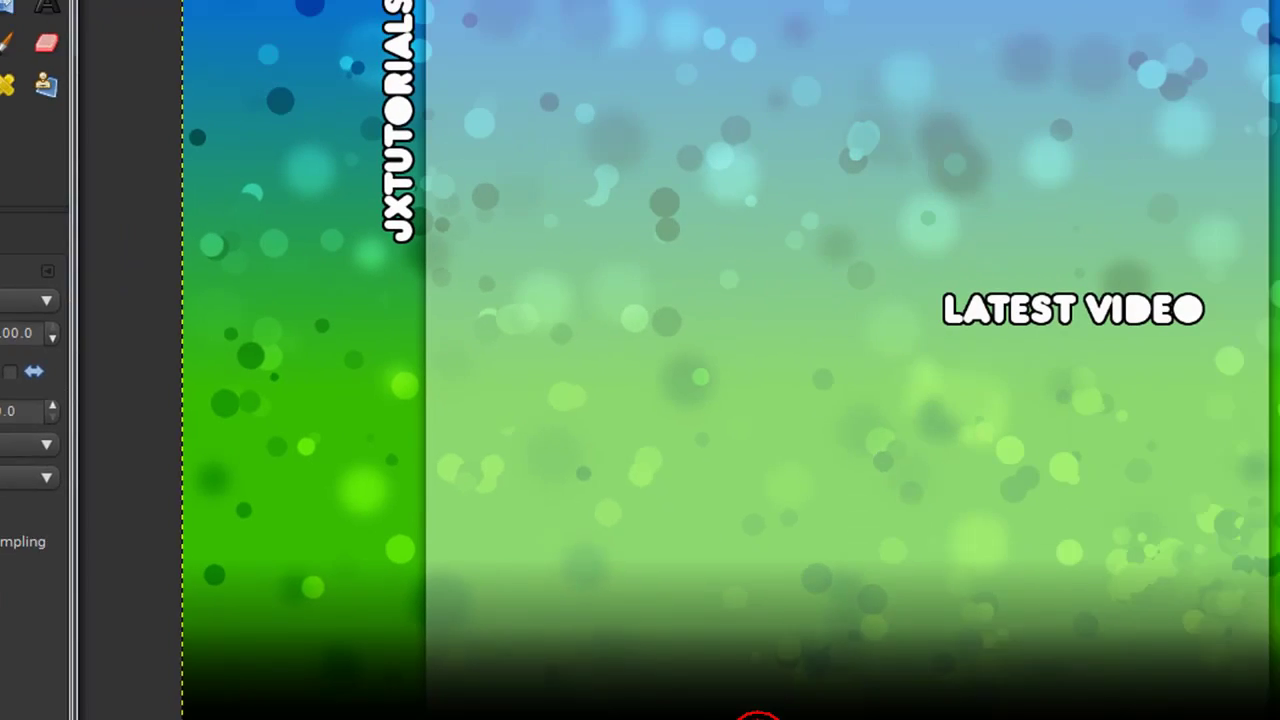
- Try a taller black gradient fade rising from the bottom edge and undo it
{"action": "left_click_drag", "start_coordinate": [637, 703], "coordinate": [632, 424]}
{"action": "key", "text": "ctrl+z"}
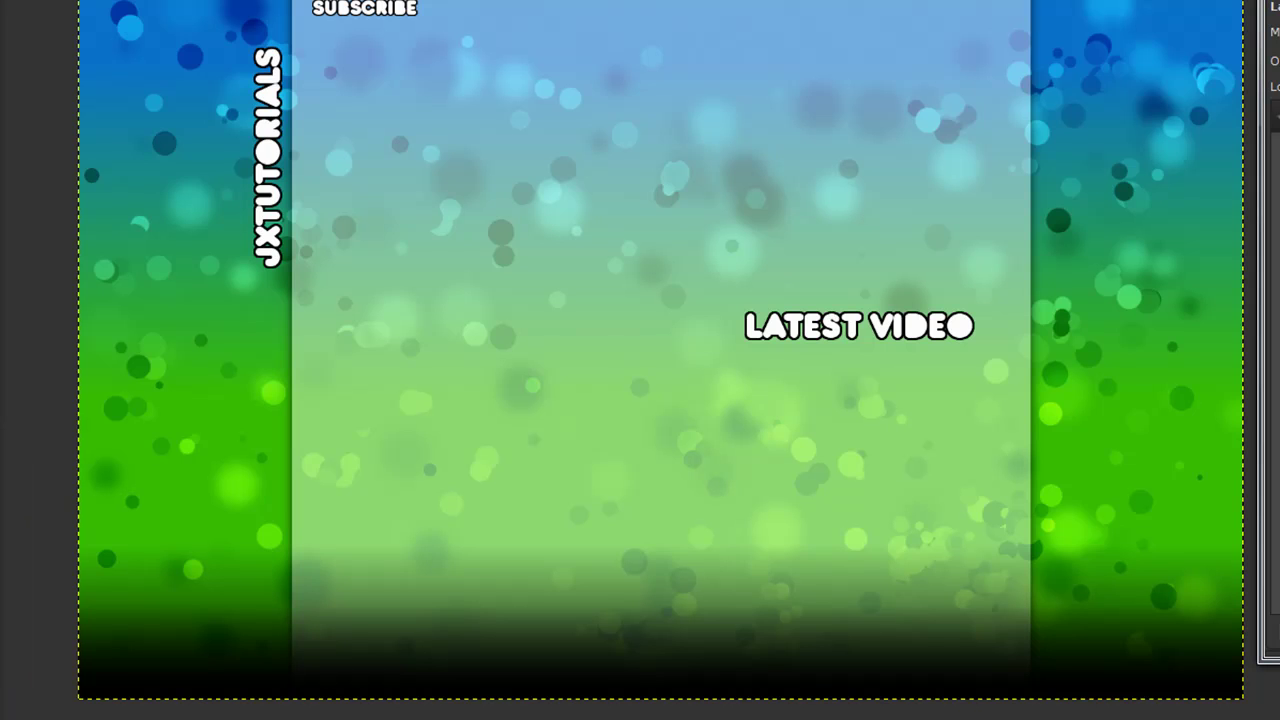
- Paint soft black straight strokes down the side edges of the background to darken them
{"action": "left_click", "coordinate": [46, 2]}
{"action": "left_click", "coordinate": [83, 712], "text": "shift"}
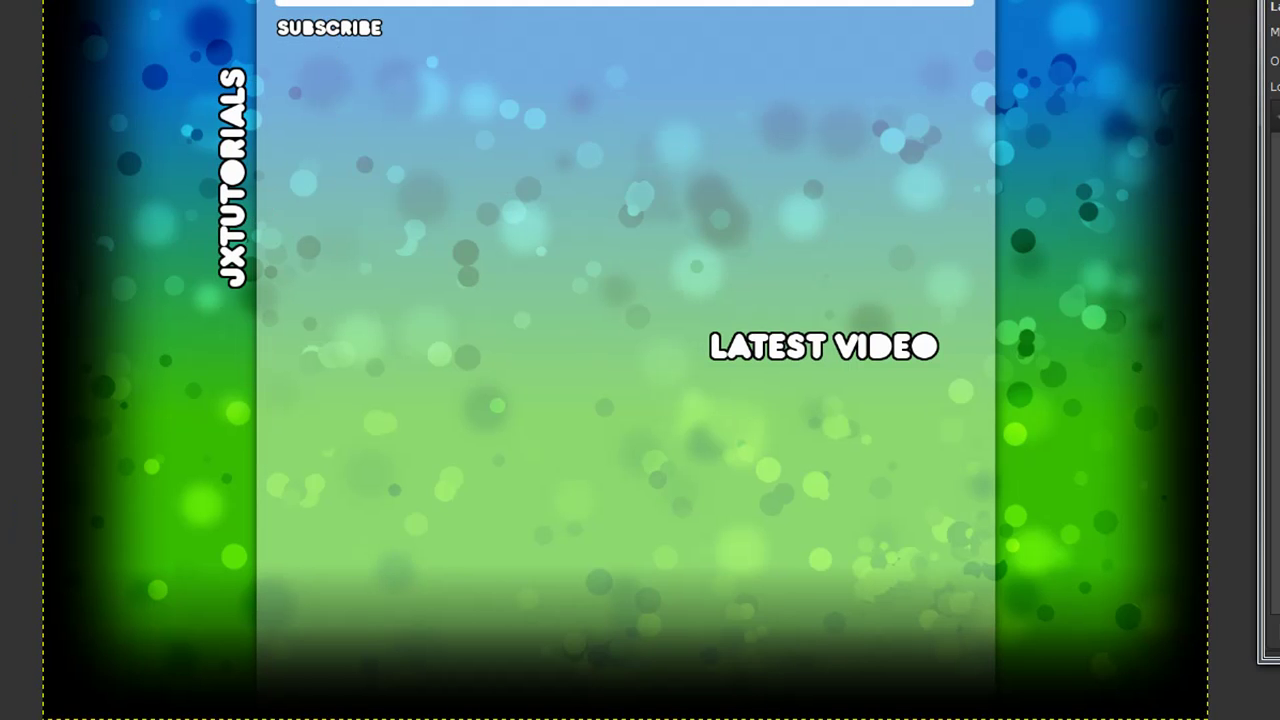
{"action": "key", "text": "alt+f"}
{"action": "key", "text": "Escape"}
{"action": "key", "text": "alt+f"}
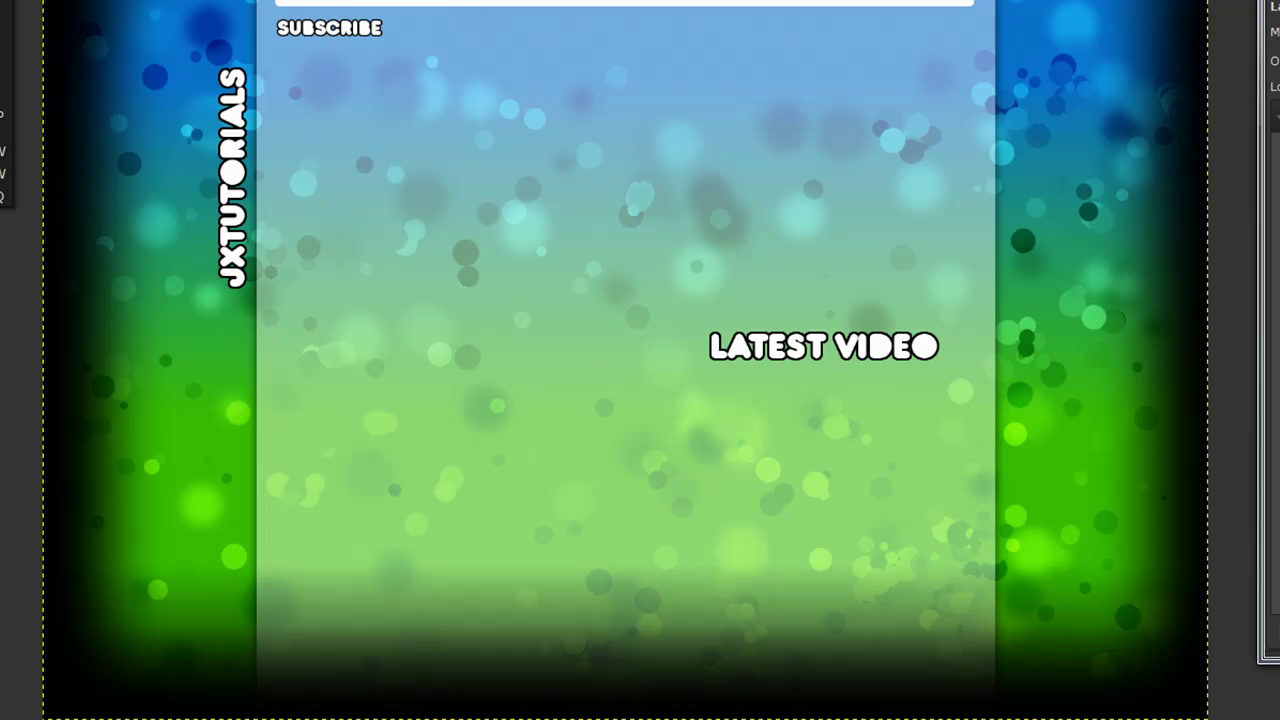
{"action": "key", "text": "Escape"}
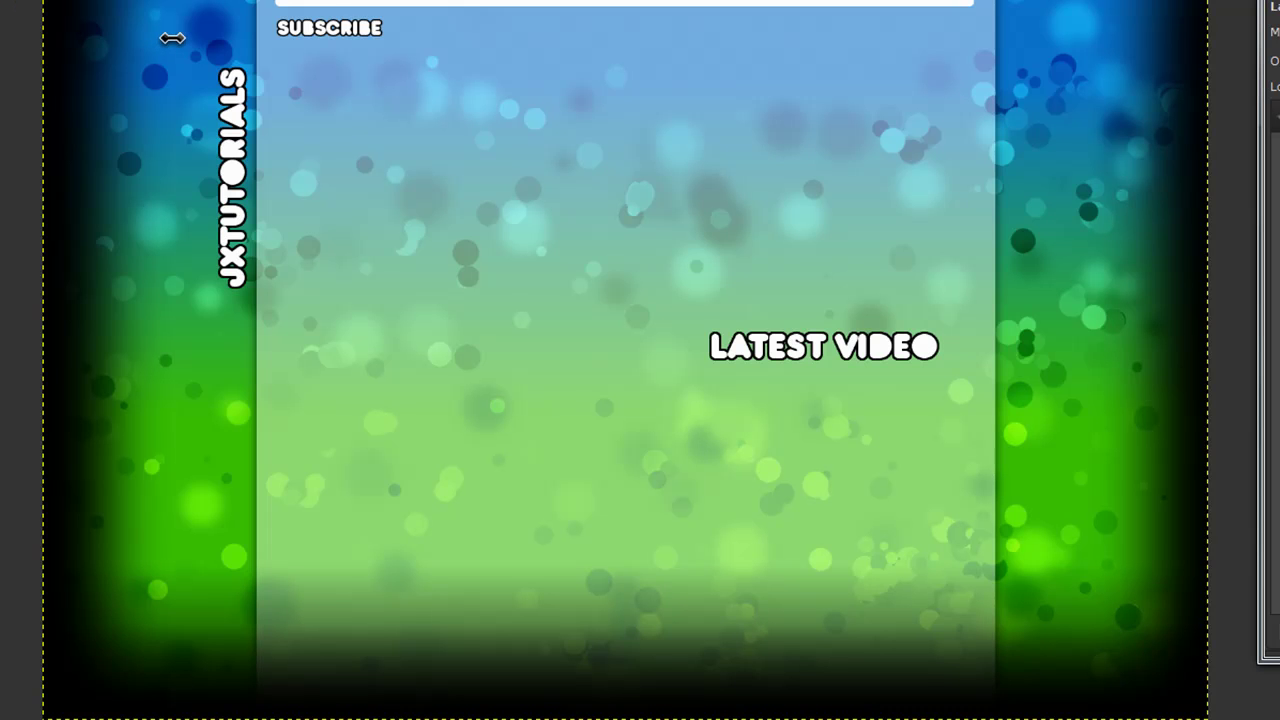
- Save the finished background as bubbles2.jpg in the youtube folder
{"action": "key", "text": "ctrl+shift+s"}
{"action": "left_click", "coordinate": [541, 68]}
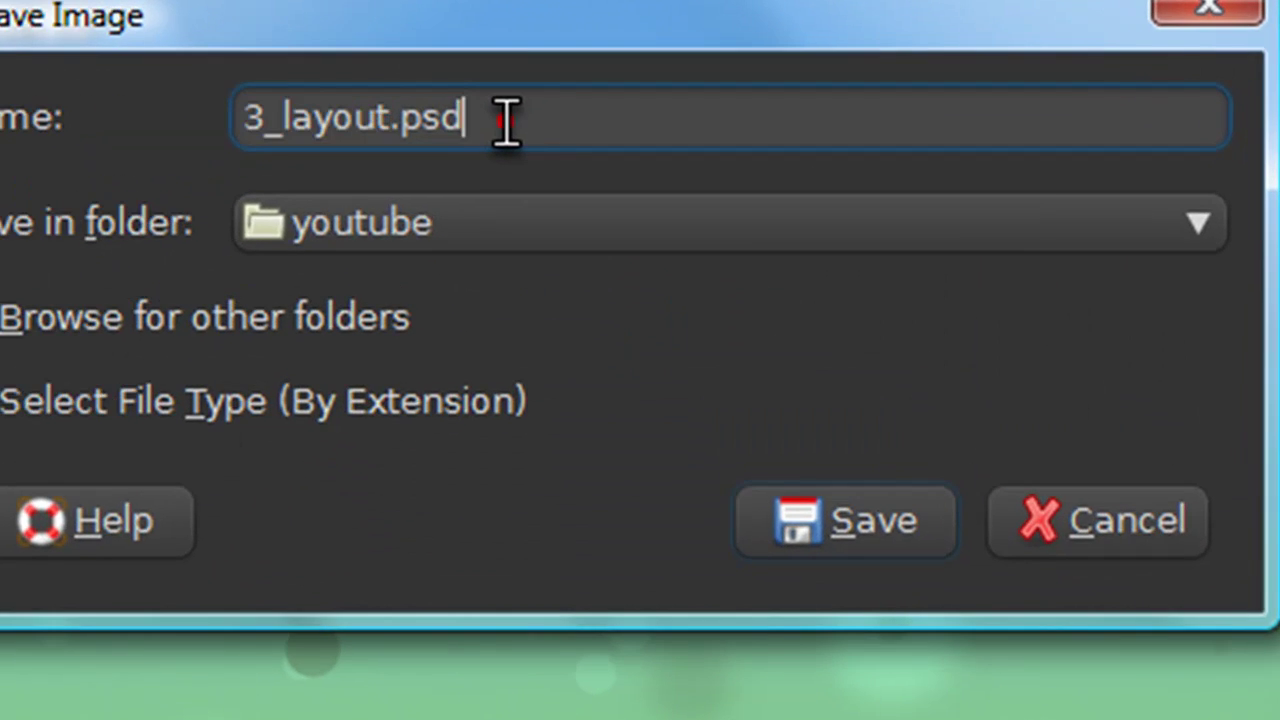
{"action": "triple_click", "coordinate": [506, 120]}
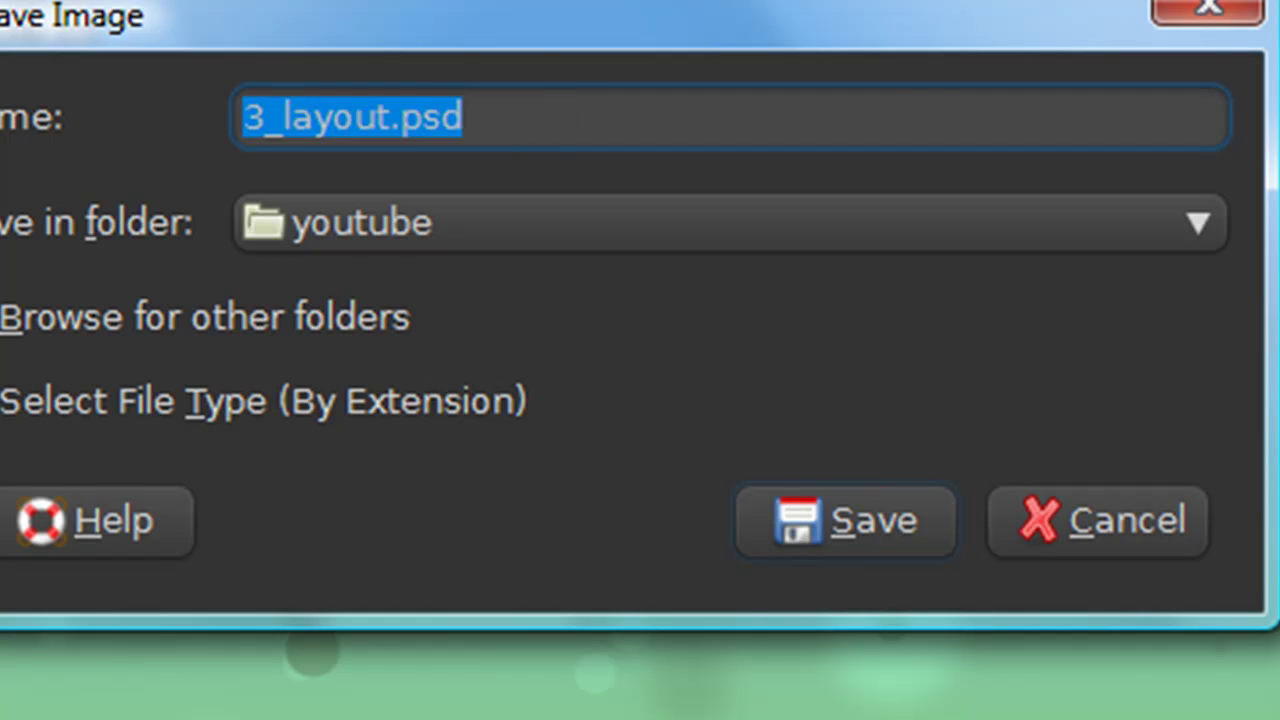
{"action": "key", "text": "BackSpace"}
{"action": "type", "text": "bub"}
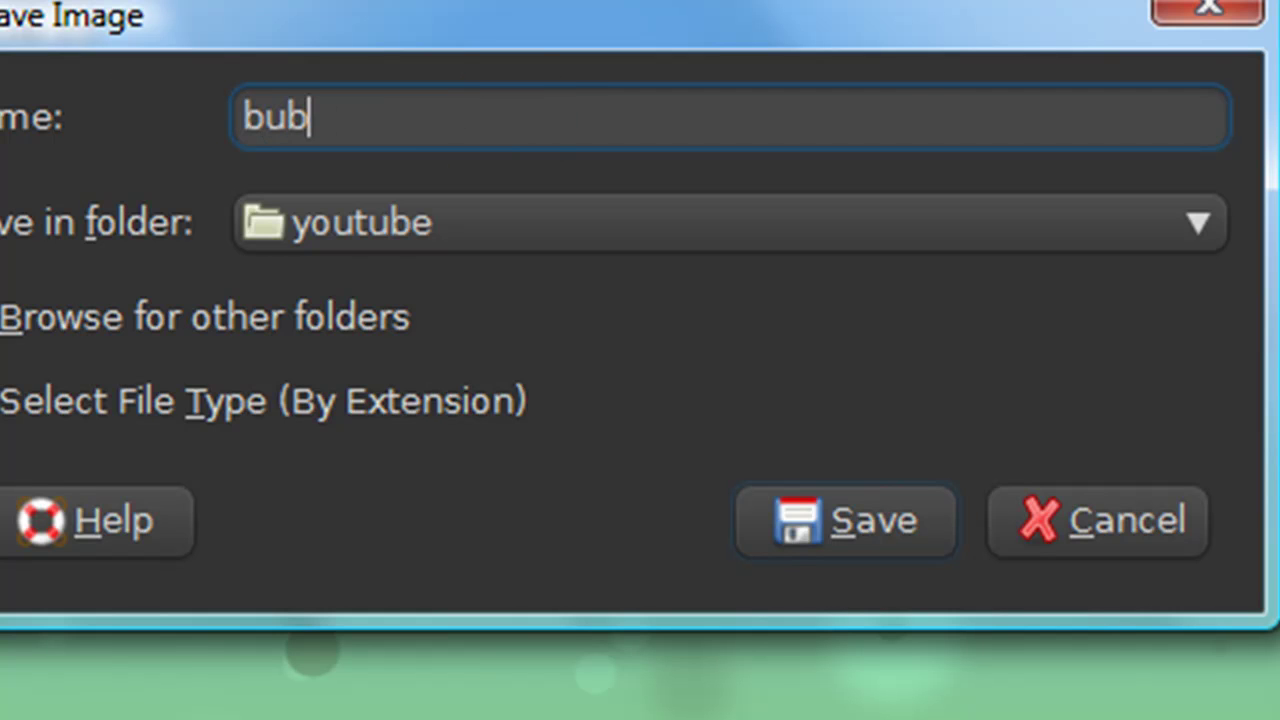
{"action": "type", "text": "bles2."}
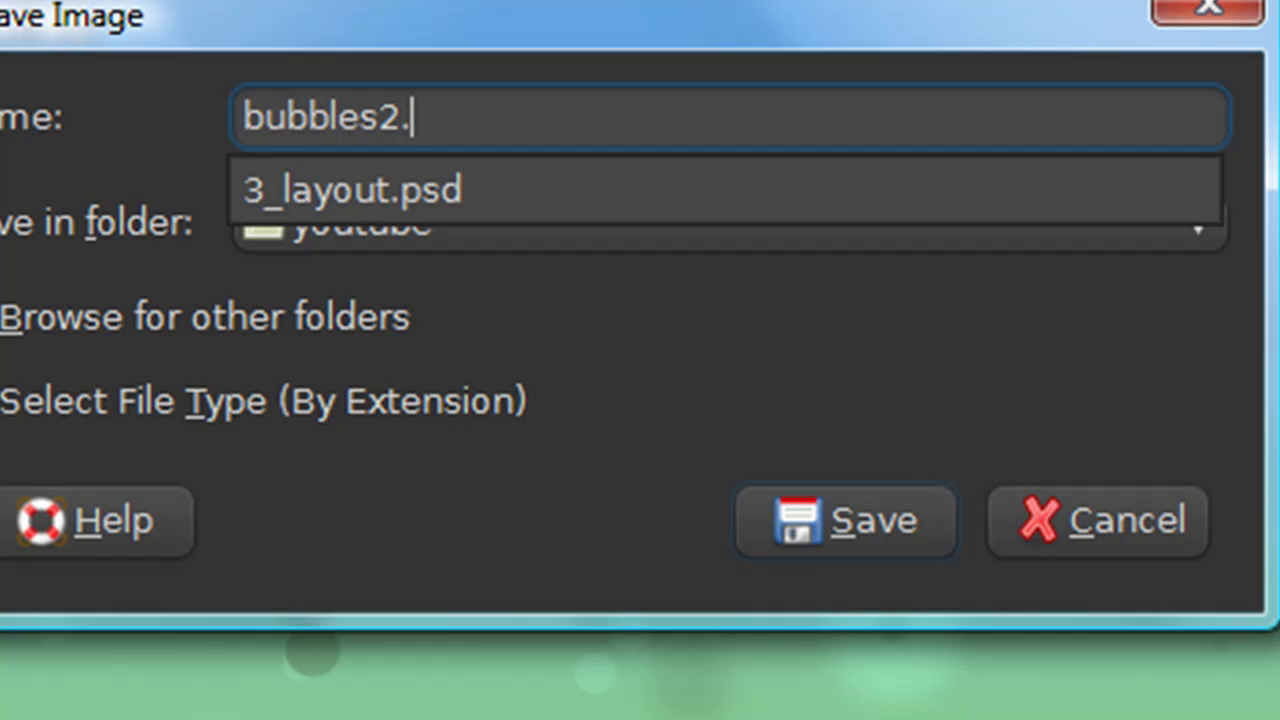
{"action": "type", "text": "jpg"}
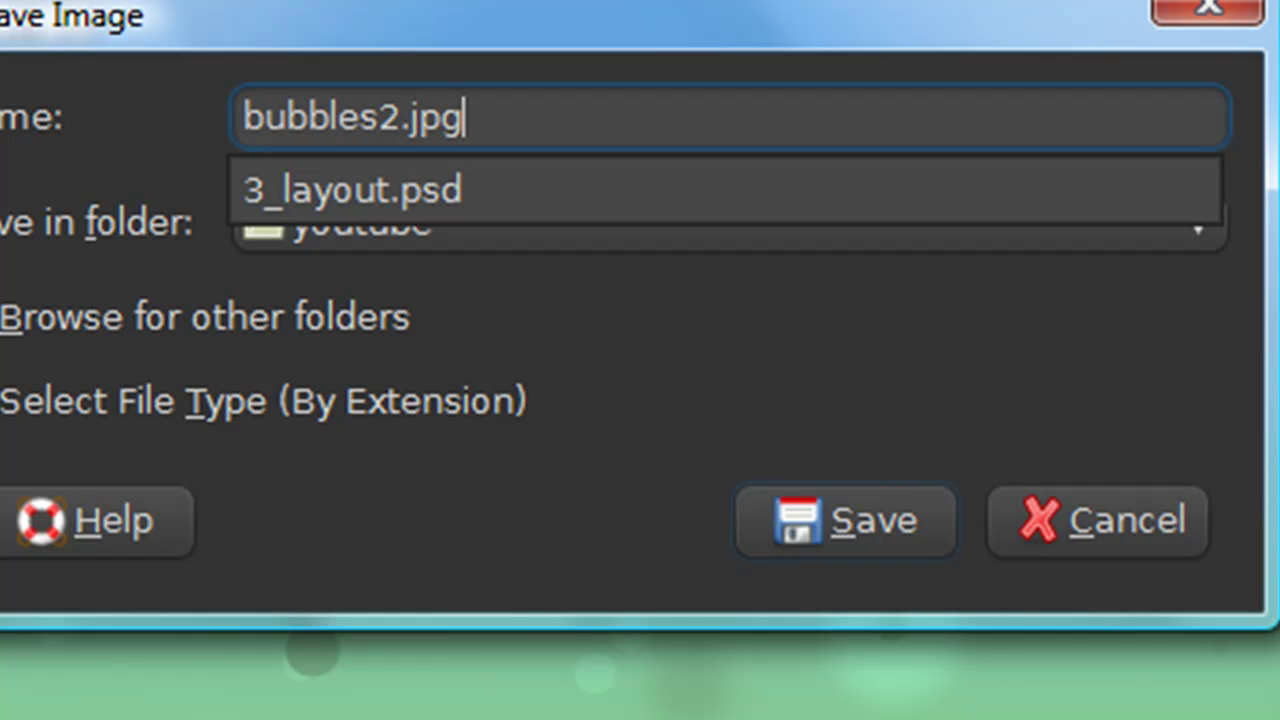
{"action": "key", "text": "Return"}
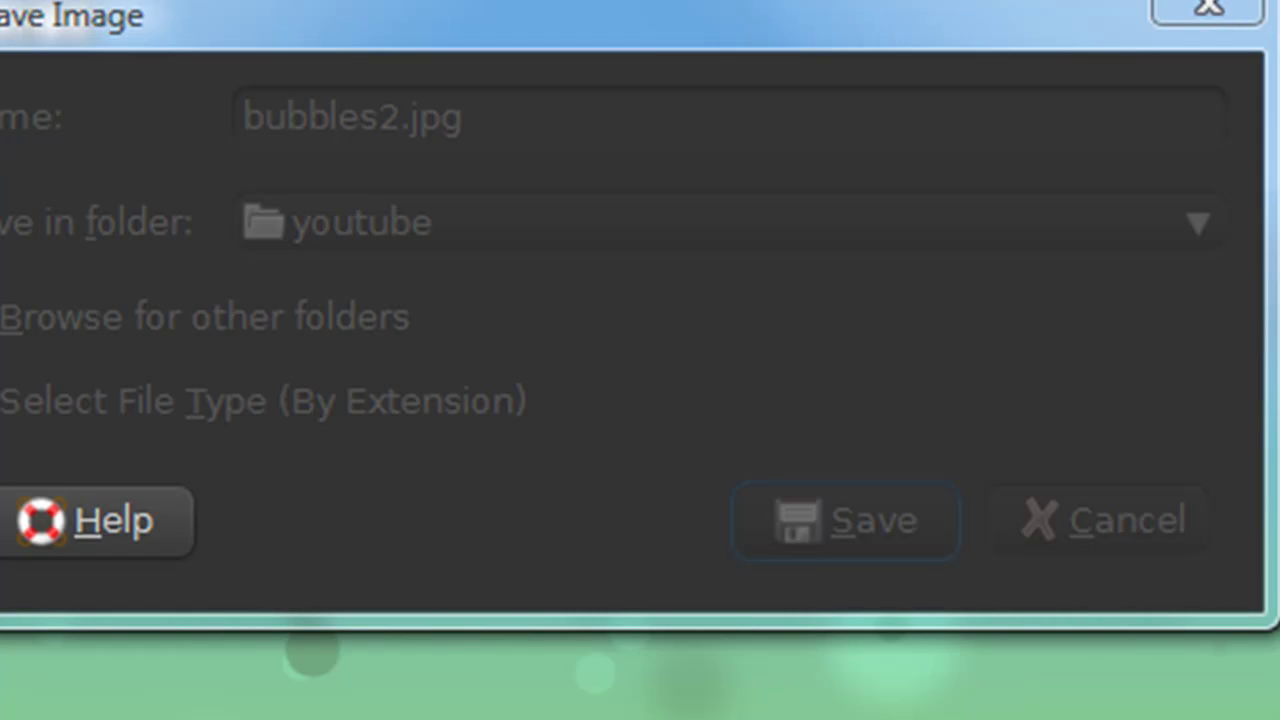